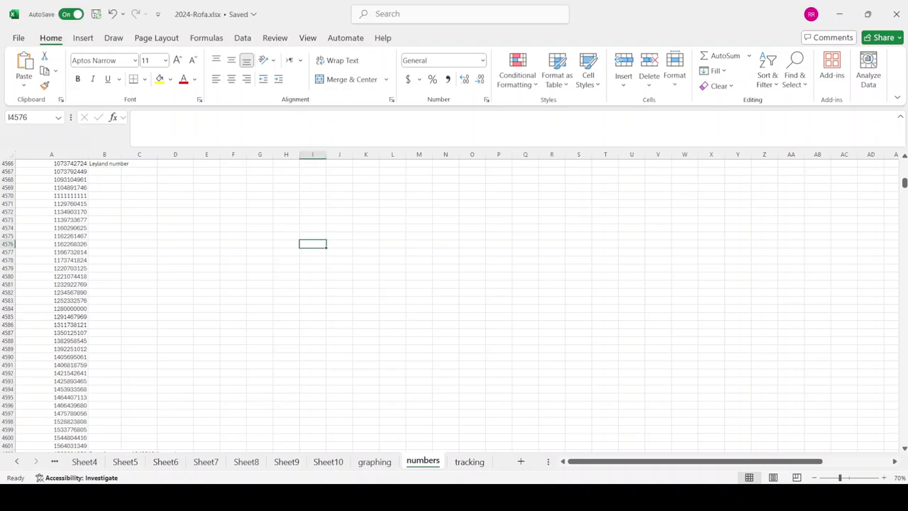
- Paste the number descriptions into L4577 and select the pasted block down to row 4620
key(Right)
key(Right)
key(Right)
key(Down)
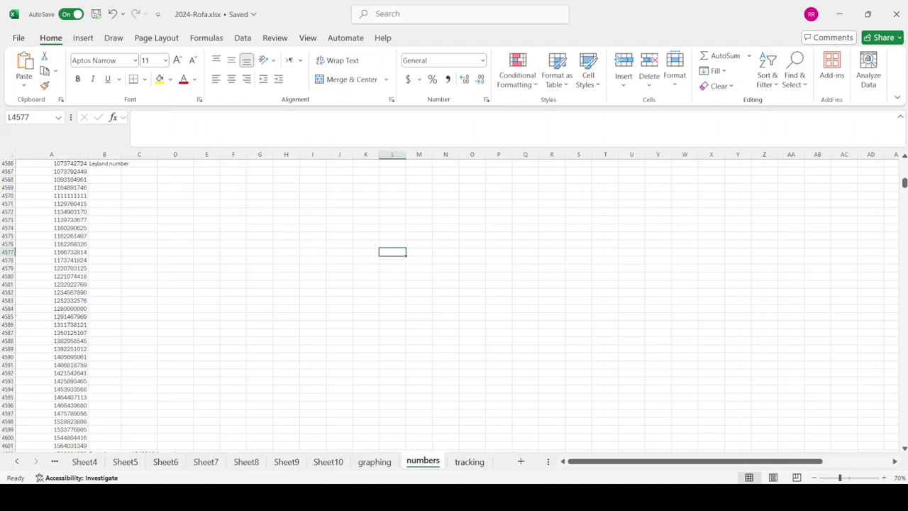
key(ctrl+v)
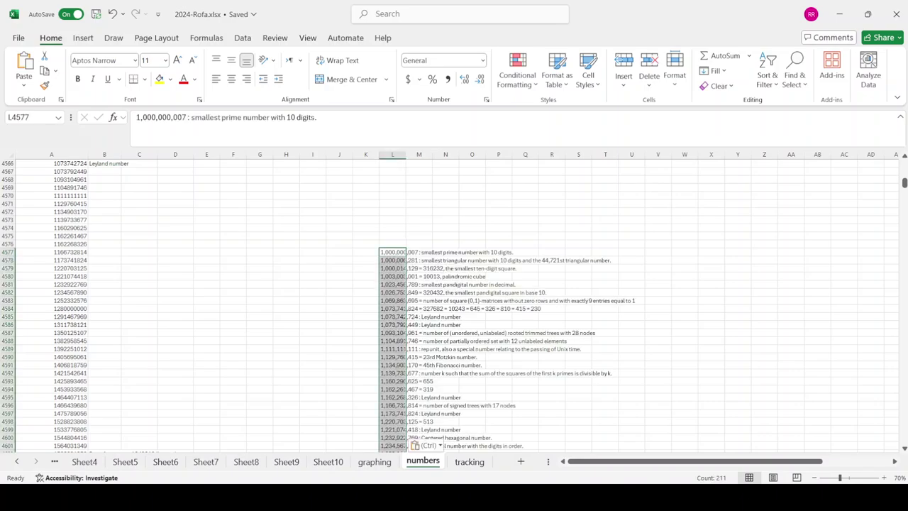
key(shift+Down)
key(shift+Down)
key(shift+Down)
key(shift+Down)
key(shift+Down)
key(shift+Down)
key(shift+Down)
key(shift+Down)
key(shift+Down)
key(shift+Down)
key(shift+Down)
key(shift+Down)
key(shift+Down)
key(shift+Down)
key(shift+Down)
key(shift+Down)
key(shift+Down)
key(shift+Down)
key(shift+Up)
key(shift+Up)
key(shift+Up)
key(shift+Up)
key(shift+Up)
key(shift+Up)
key(shift+Down)
key(shift+Down)
key(shift+Down)
key(shift+Down)
key(shift+Down)
key(shift+Down)
key(shift+Down)
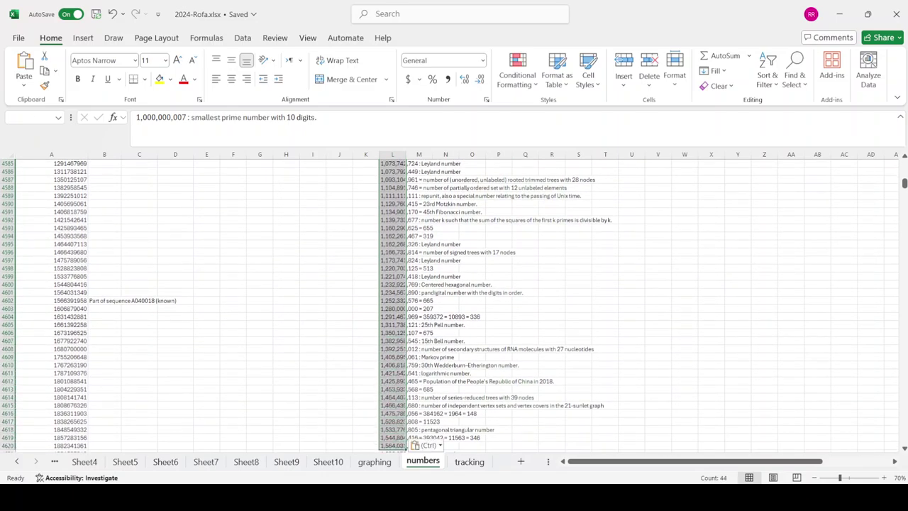
key(shift+Down)
key(shift+Down)
key(shift+Down)
key(shift+Up)
key(shift+Up)
key(shift+Up)
key(shift+Up)
- Scroll back up the sheet and paste the copied descriptions again
scroll(454, 305, up, 3)
scroll(454, 305, up, 3)
scroll(454, 305, up, 4)
scroll(454, 305, up, 3)
scroll(454, 305, down, 3)
key(ctrl+v)
- Move the description block from column L over to column C and check where it ends
mouse_move(379, 383)
mouse_down()
mouse_move(158, 298)
mouse_move(122, 297)
mouse_up()
key(ctrl+Down)
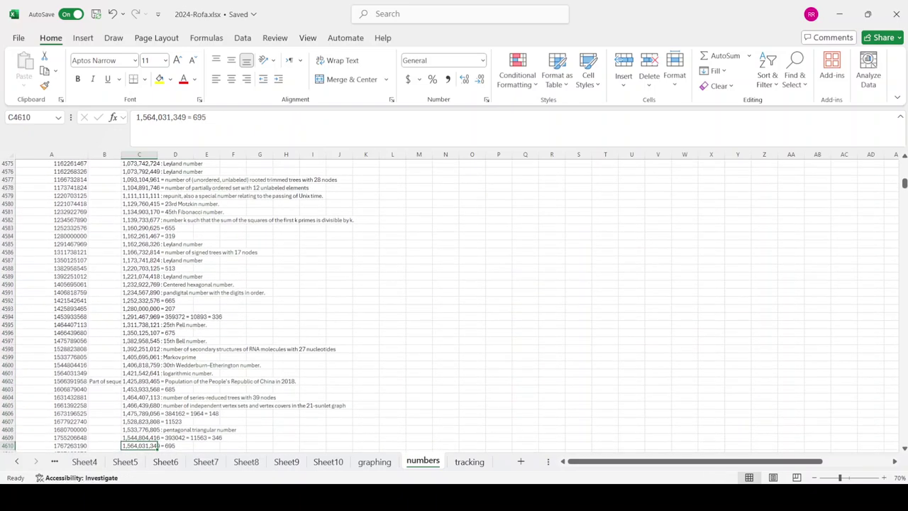
click(206, 180)
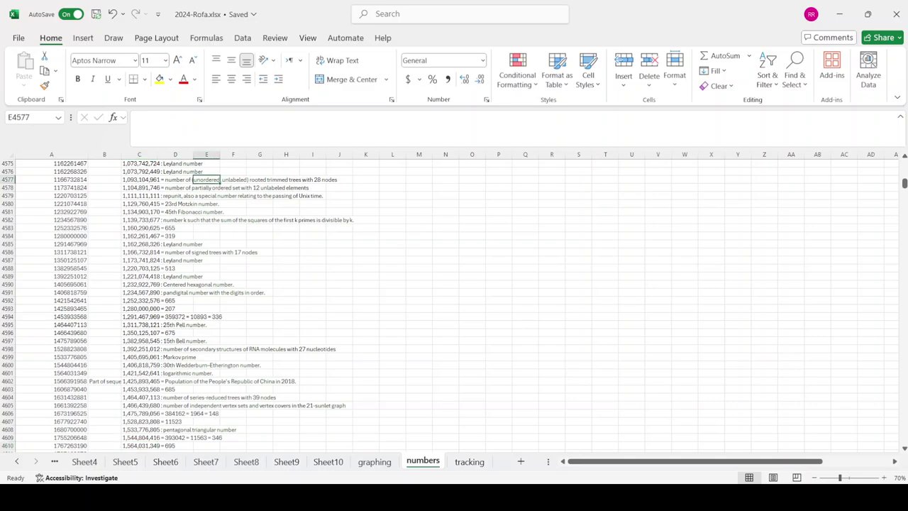
key(Up)
key(Up)
key(Up)
key(Up)
key(Up)
key(Up)
key(Up)
key(Up)
key(Up)
key(Up)
key(Up)
- Select the nine duplicate descriptions in C4567:C4575
drag(139, 204, 139, 285)
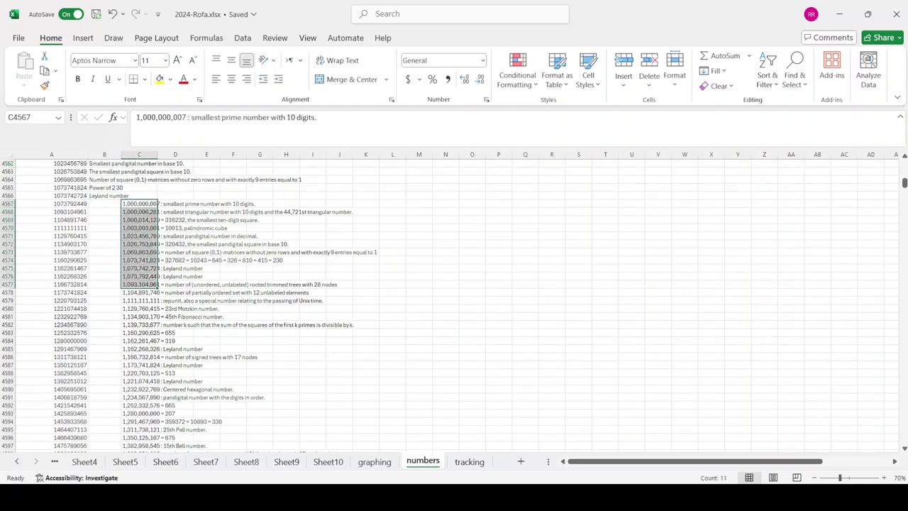
drag(140, 268, 139, 203)
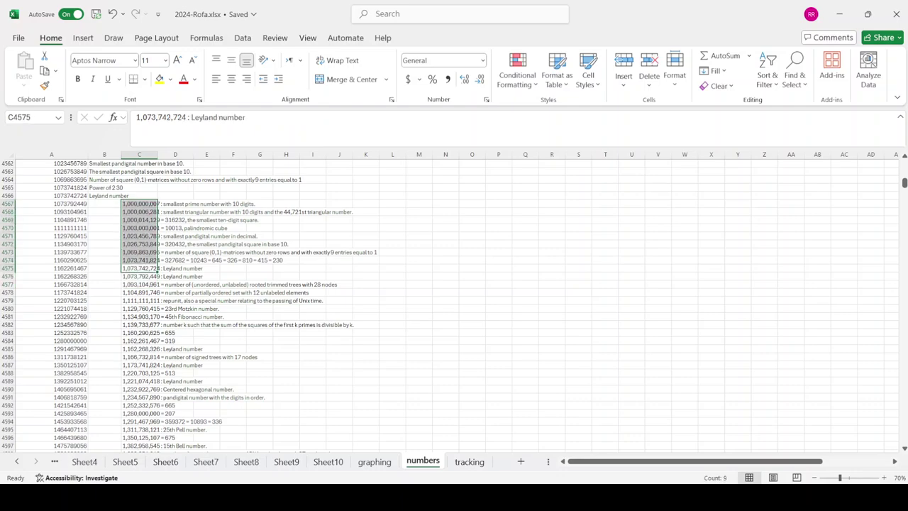
key(ctrl+h)
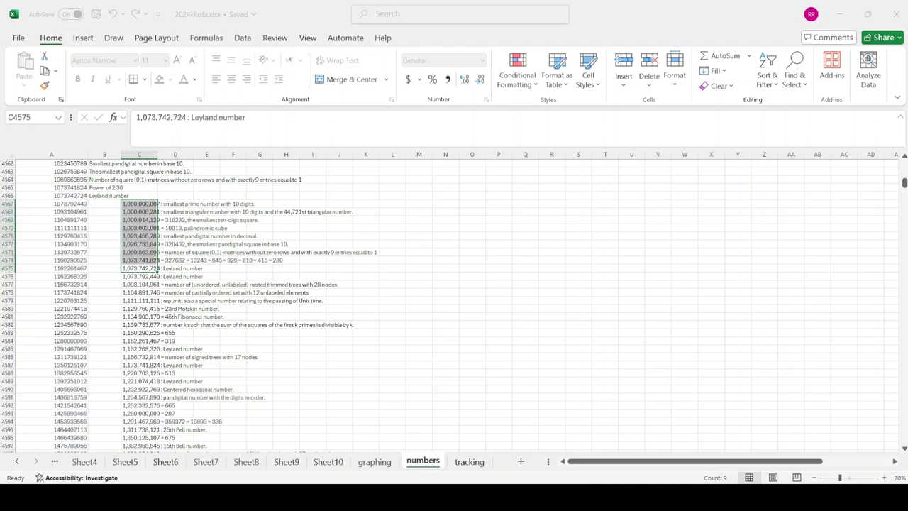
key(Escape)
- Clear the nine duplicates and select the remaining descriptions C4576:C4610
key(Delete)
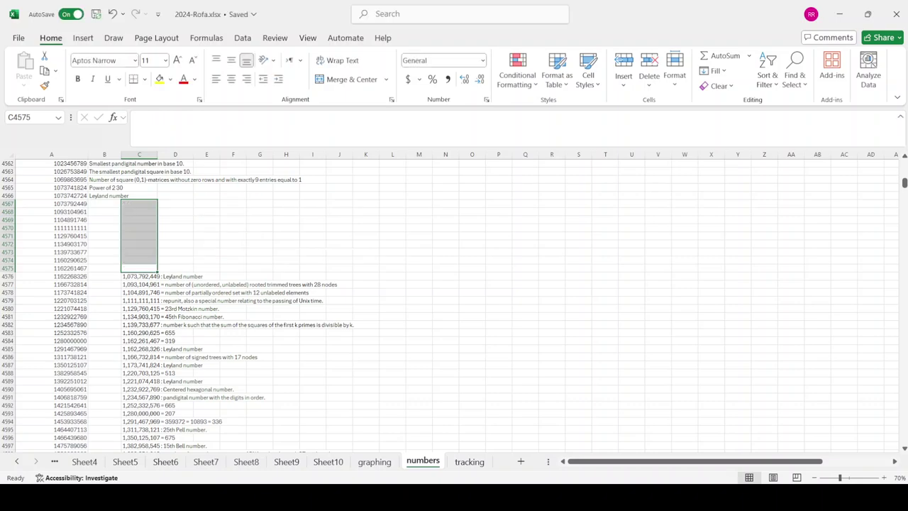
click(139, 324)
mouse_move(139, 276)
mouse_down()
mouse_move(139, 285)
mouse_move(139, 268)
mouse_up()
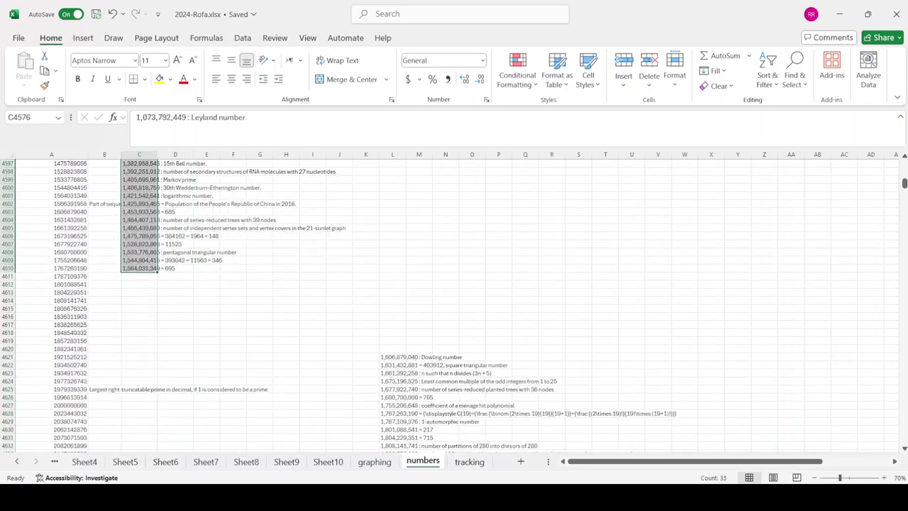
scroll(139, 305, up, 8)
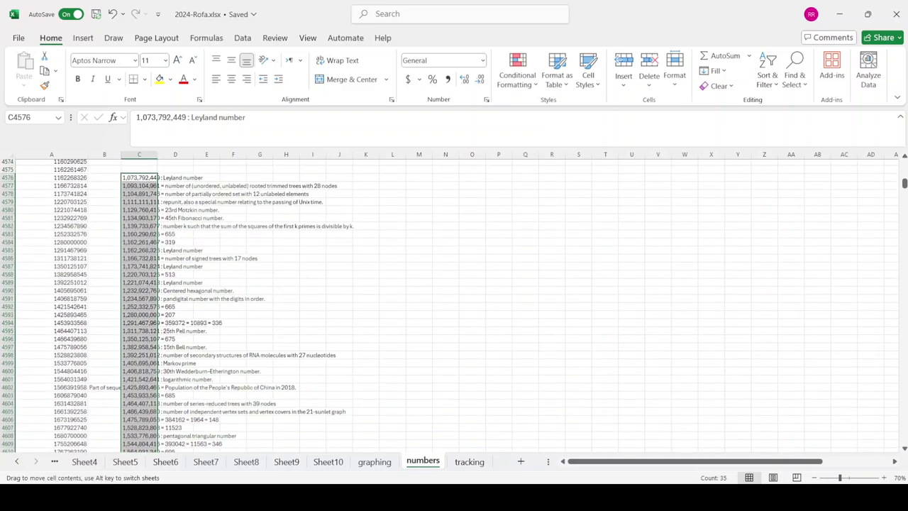
- Shift the descriptions up eight rows and move them into column B from row 4567
mouse_move(121, 268)
mouse_down()
mouse_move(121, 203)
mouse_move(140, 451)
mouse_up()
key(Up)
key(Up)
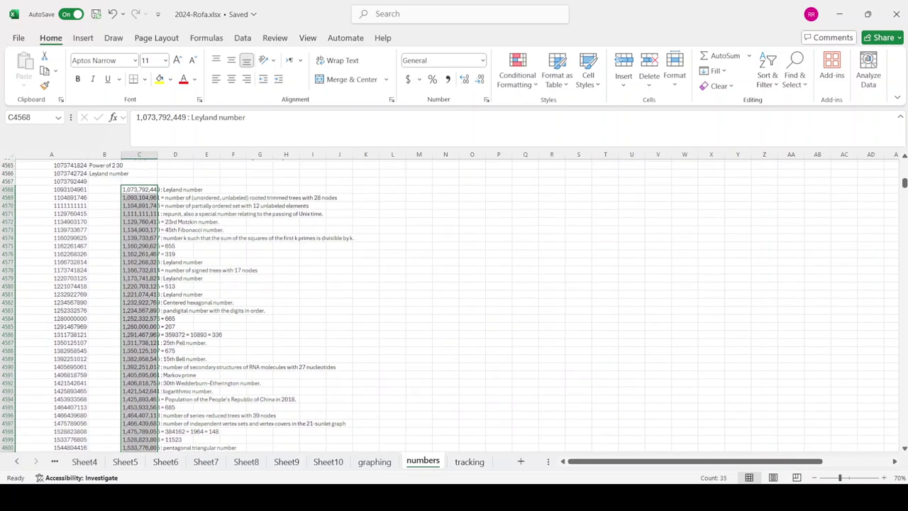
drag(159, 198, 125, 190)
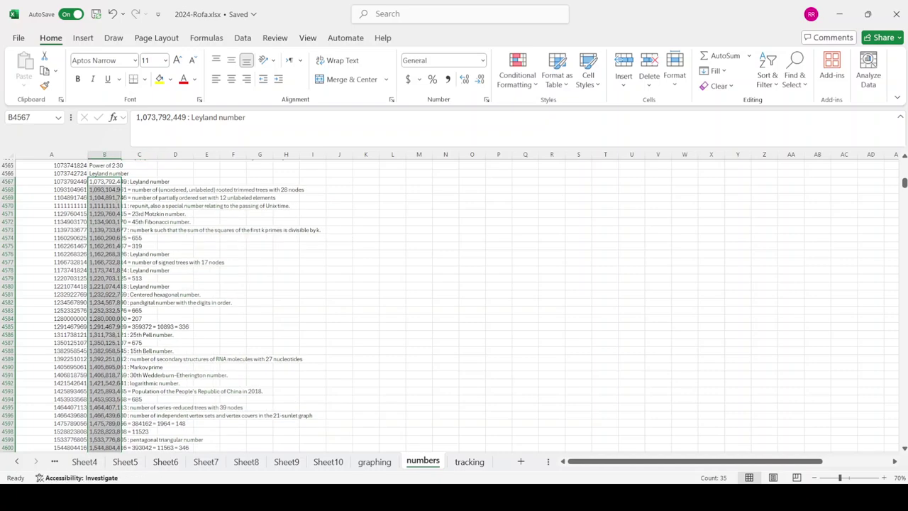
- Move the next block of descriptions from L4621 into column B beside their numbers
click(125, 190)
key(Down)
key(Down)
key(Down)
key(Down)
key(Down)
key(Down)
key(Down)
key(Down)
key(Down)
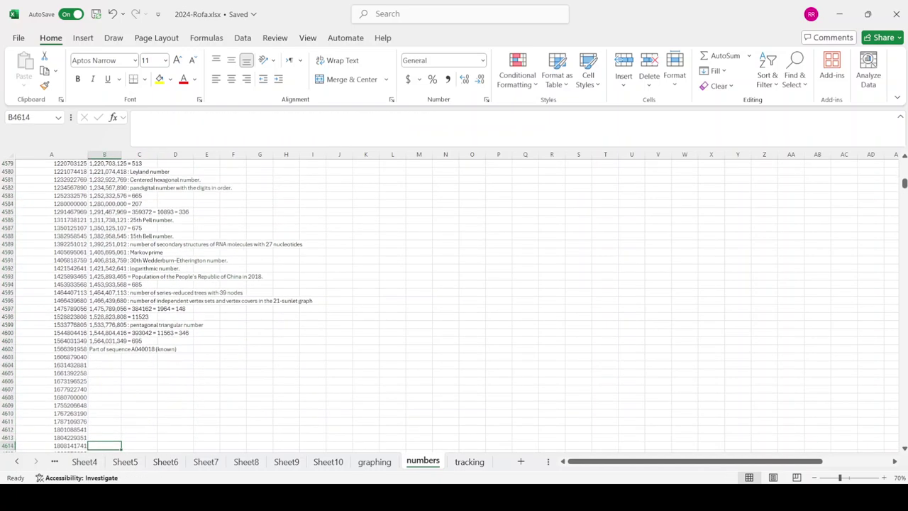
key(Down)
key(Down)
key(Down)
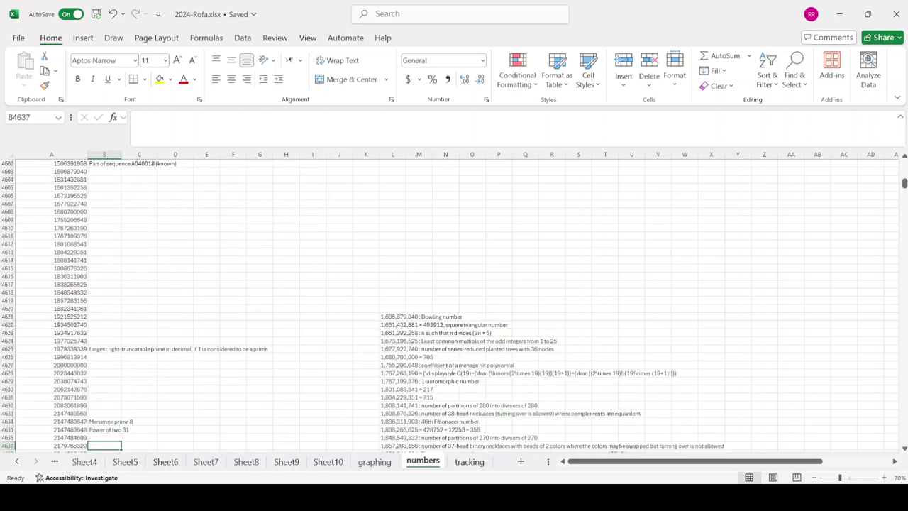
drag(392, 317, 392, 447)
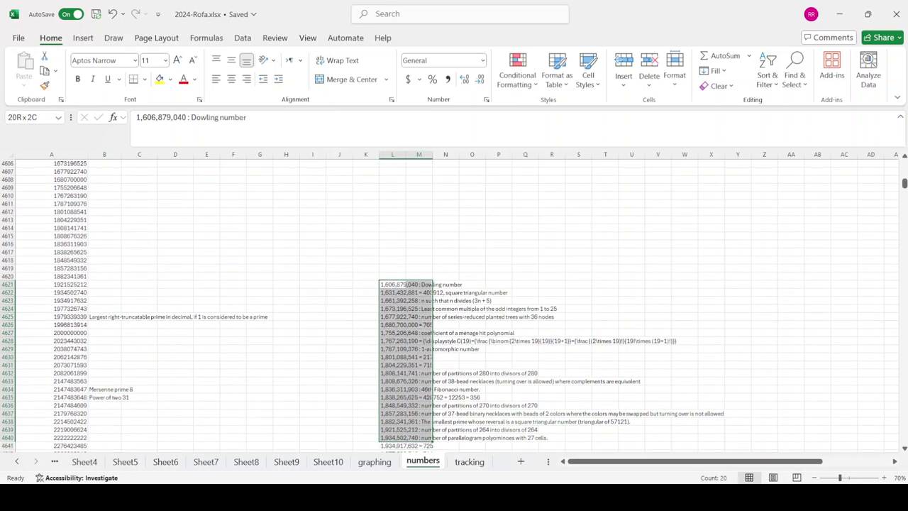
scroll(392, 355, up, 2)
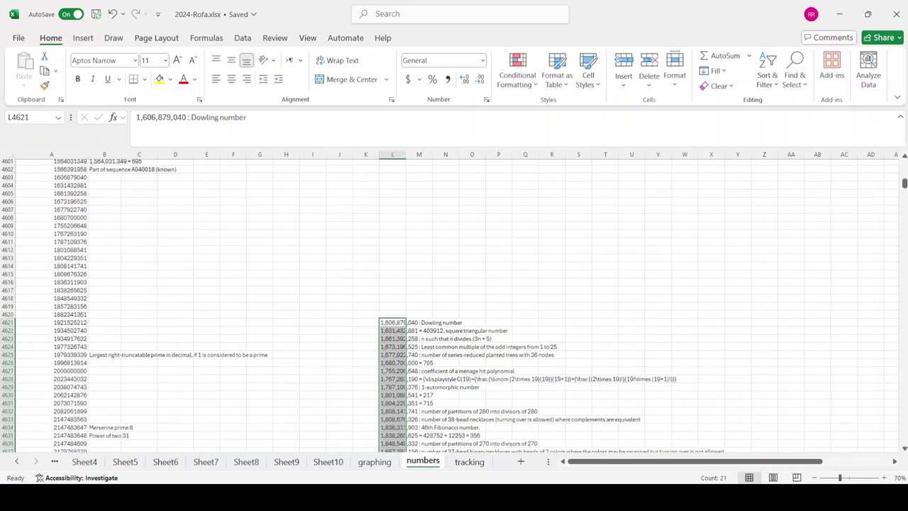
drag(379, 383, 89, 238)
click(99, 359)
drag(260, 374, 234, 443)
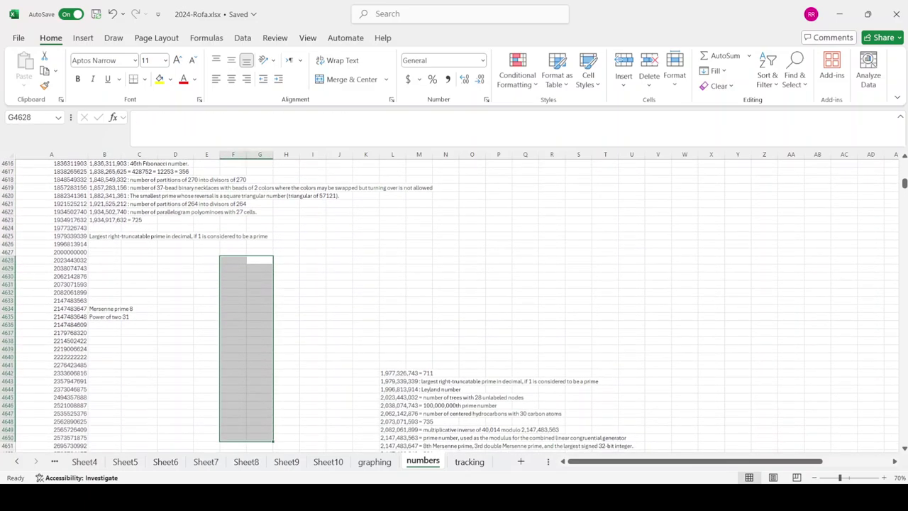
- Place '1,977,326,743 = 711' in B4624 and delete the duplicate right-truncatable prime note
click(403, 374)
drag(404, 375, 121, 229)
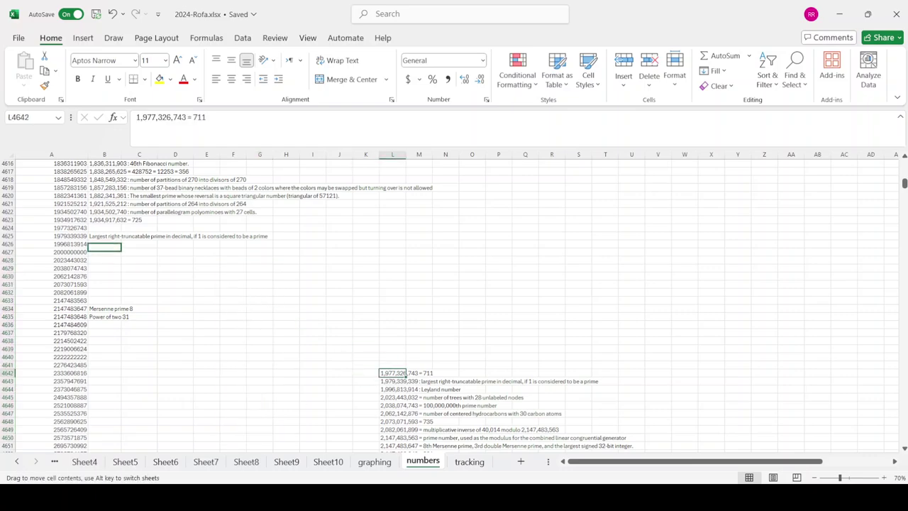
click(404, 381)
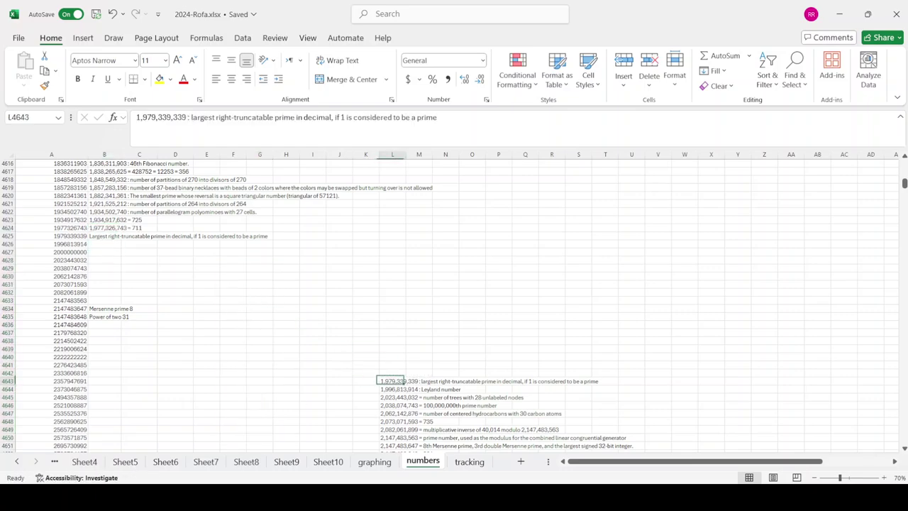
key(Delete)
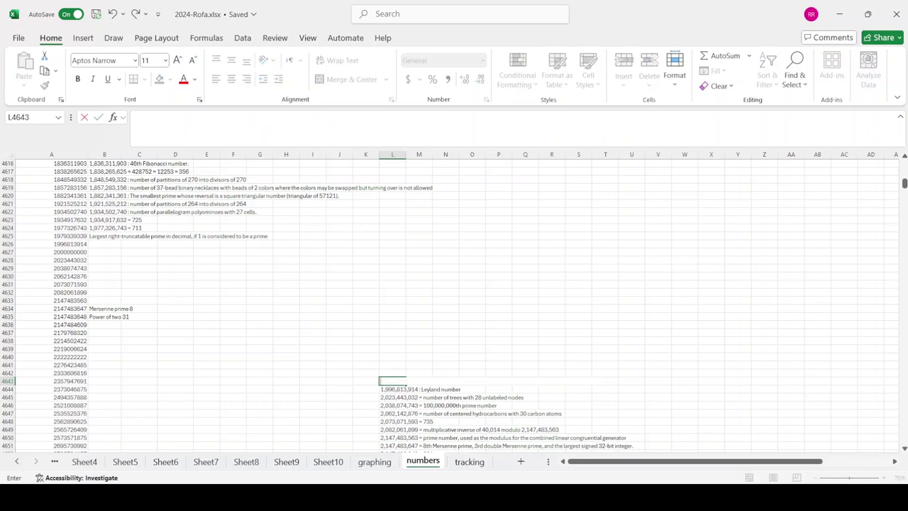
key(Down)
key(Down)
key(Down)
key(Down)
key(Down)
key(Down)
key(Down)
key(Down)
key(Down)
key(Down)
key(Down)
key(Down)
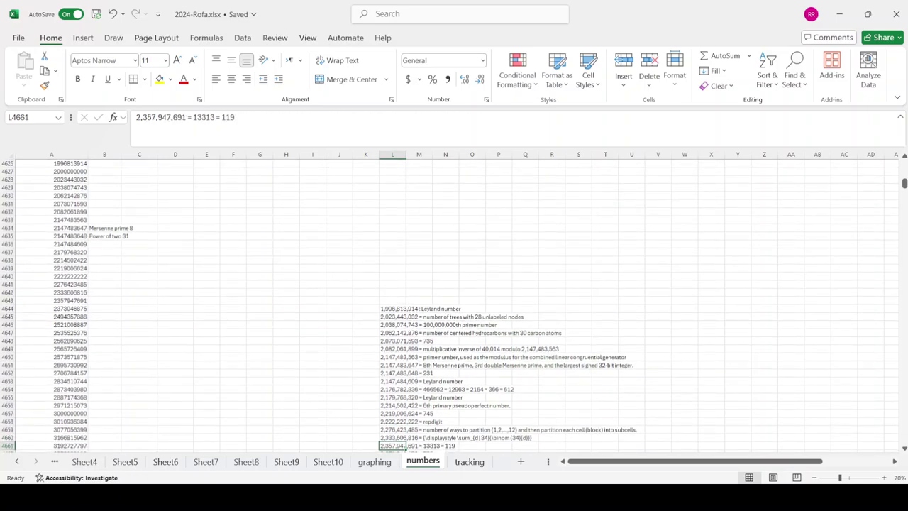
click(7, 171)
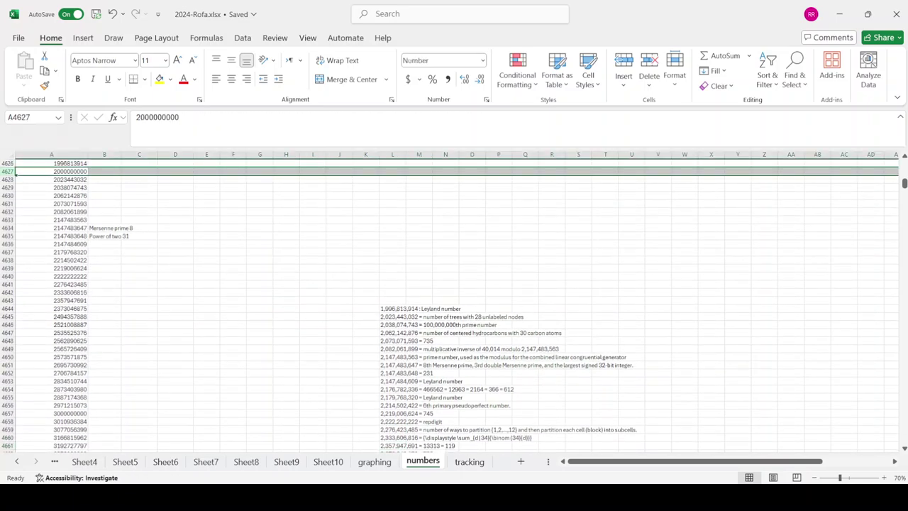
key(ctrl+minus)
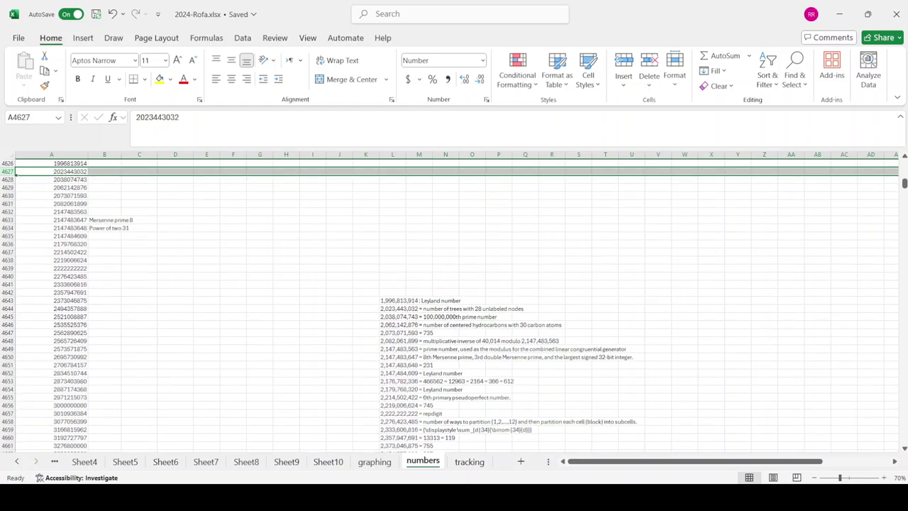
mouse_move(393, 300)
mouse_down()
mouse_move(392, 374)
mouse_move(392, 349)
mouse_up()
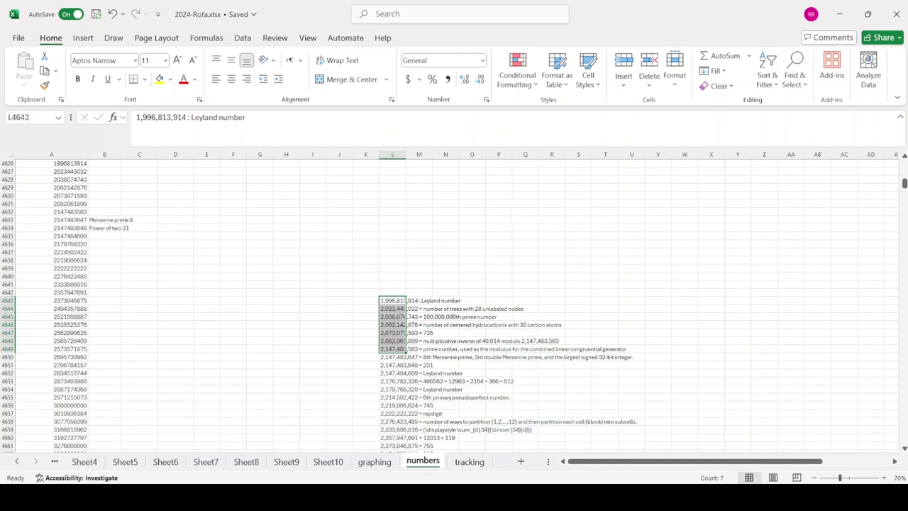
drag(426, 319, 313, 168)
mouse_move(392, 324)
mouse_down()
mouse_move(392, 373)
mouse_move(100, 239)
mouse_up()
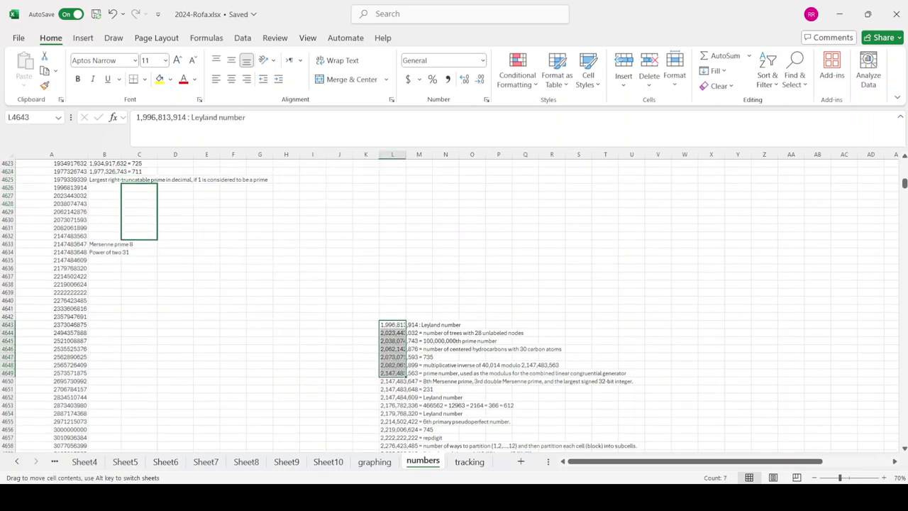
key(Down)
key(Down)
key(Down)
key(Down)
key(Down)
key(Down)
key(Down)
key(Down)
key(Down)
key(Down)
key(Down)
key(Down)
key(Down)
key(Down)
key(Down)
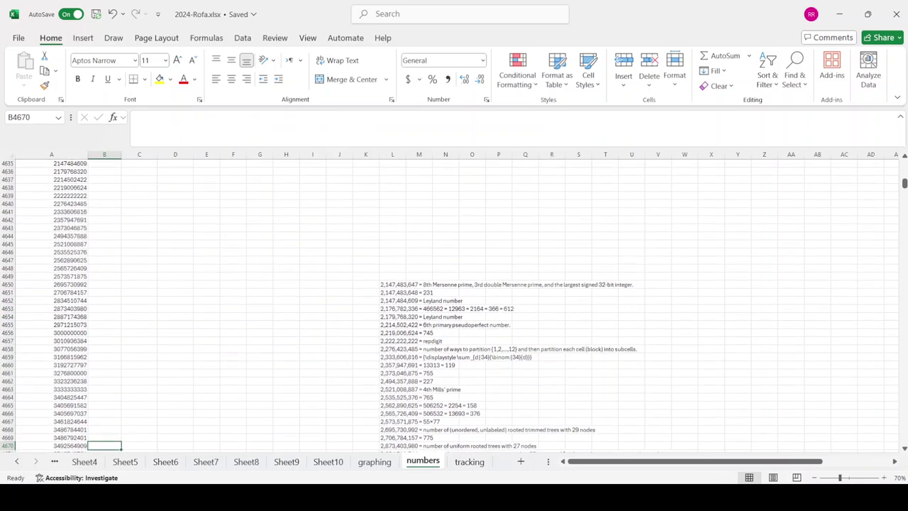
- Select and reposition the column L descriptions down to row 4690
drag(392, 284, 392, 448)
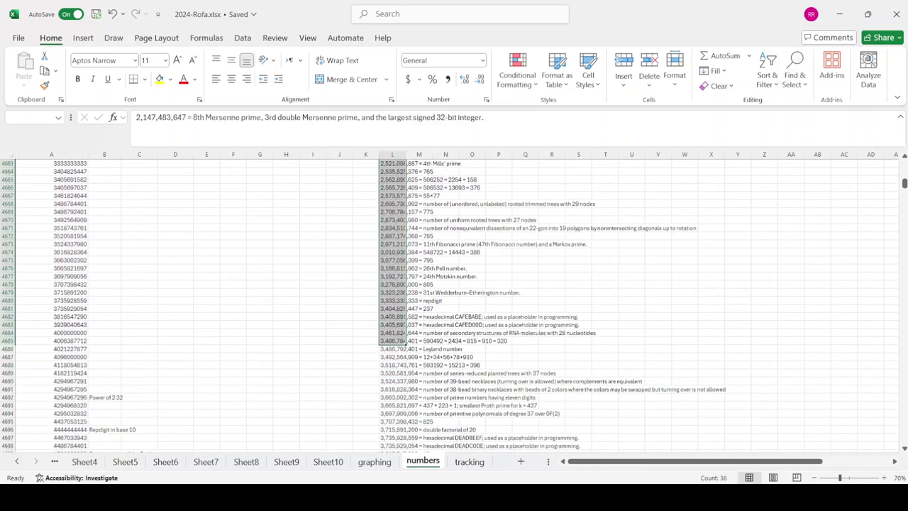
key(shift+Down)
key(shift+Down)
key(shift+Down)
key(shift+Down)
key(shift+Down)
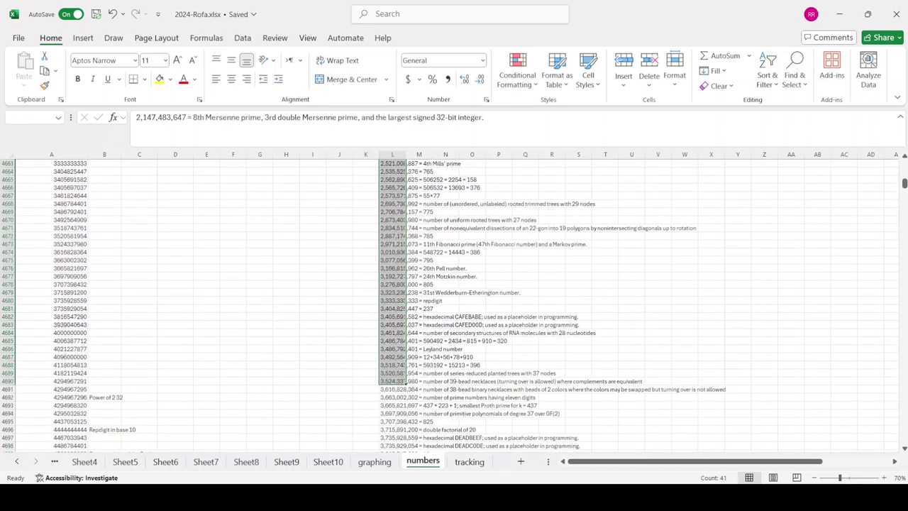
drag(392, 383, 403, 172)
key(Up)
key(Up)
key(Up)
key(Up)
key(Up)
key(Up)
key(Up)
key(Up)
key(Down)
- Clear the leftover descriptions in L4650 and L4651 and select the remaining column L descriptions
key(Down)
key(Down)
key(Down)
key(Down)
key(Down)
key(Down)
key(Up)
key(Delete)
key(Down)
key(Delete)
key(Down)
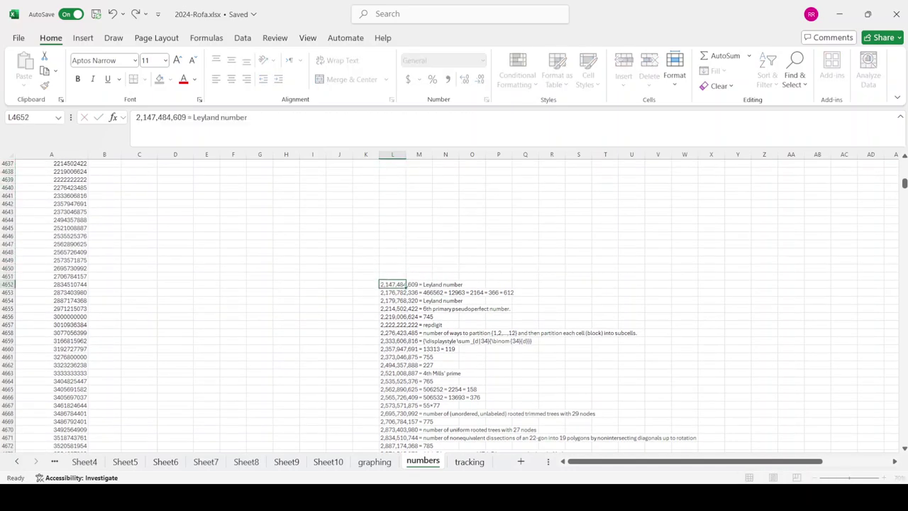
key(shift+Down)
key(shift+Down)
key(shift+Down)
key(shift+Down)
key(shift+Down)
key(shift+Down)
key(shift+Down)
key(shift+Down)
key(shift+Down)
key(shift+Down)
key(shift+Down)
key(shift+Down)
scroll(454, 305, up, 3)
scroll(454, 305, up, 3)
scroll(454, 305, up, 3)
scroll(454, 305, up, 3)
click(104, 420)
key(Down)
key(Down)
key(Down)
key(Down)
key(Down)
key(Down)
key(Down)
key(Down)
key(Down)
key(Down)
key(Down)
key(Down)
key(Down)
key(Up)
key(Up)
key(Up)
key(Up)
key(Up)
key(Up)
key(Up)
key(Up)
key(Down)
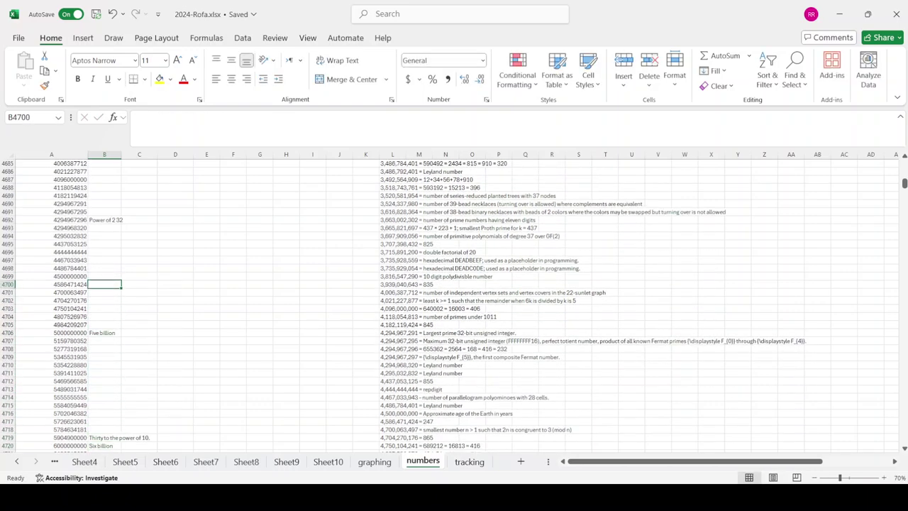
key(Down)
key(Down)
key(Down)
key(Down)
key(Down)
key(Down)
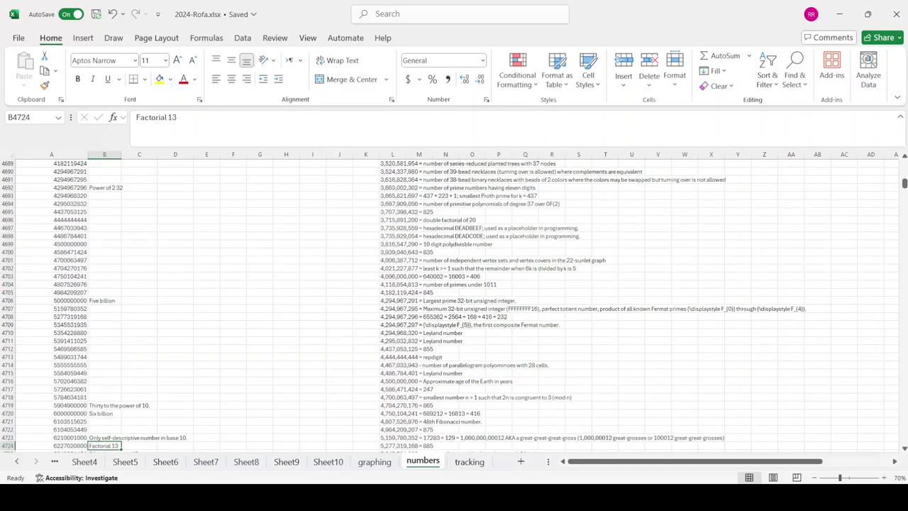
key(Down)
key(Down)
key(Down)
key(Down)
key(Down)
key(Down)
key(Down)
key(Down)
key(Down)
key(Down)
key(Down)
key(Down)
key(Down)
key(Down)
key(Down)
key(Down)
key(Down)
key(Down)
key(Down)
key(Up)
key(Up)
key(Up)
key(Up)
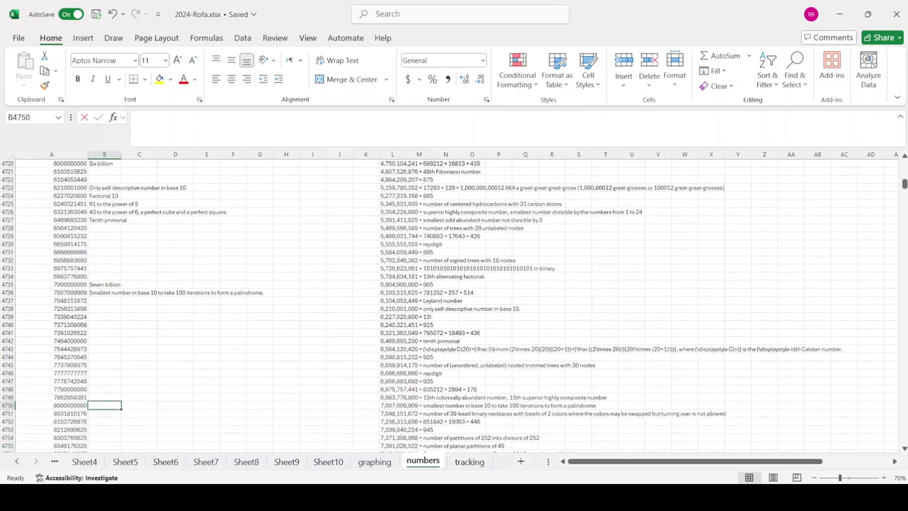
text(Eight billion, cube of 2000,)
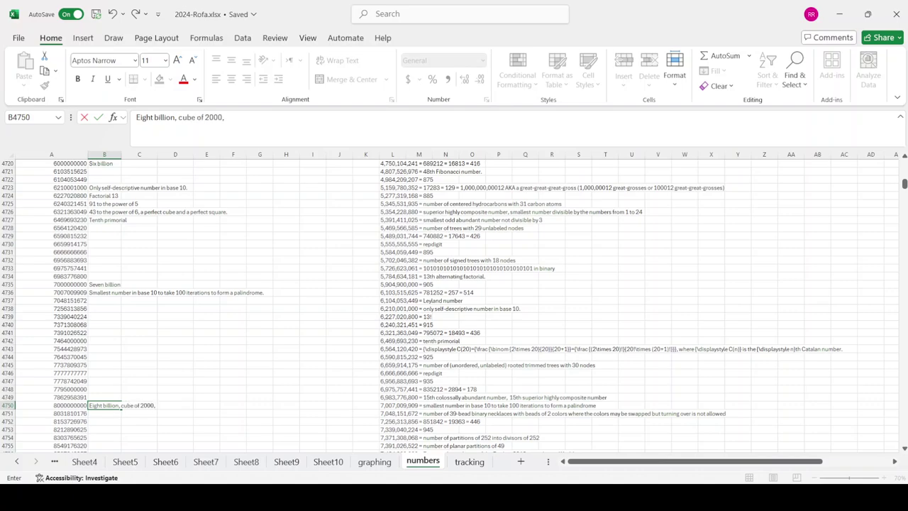
text(.)
key(Return)
key(Down)
key(Down)
key(Down)
key(Down)
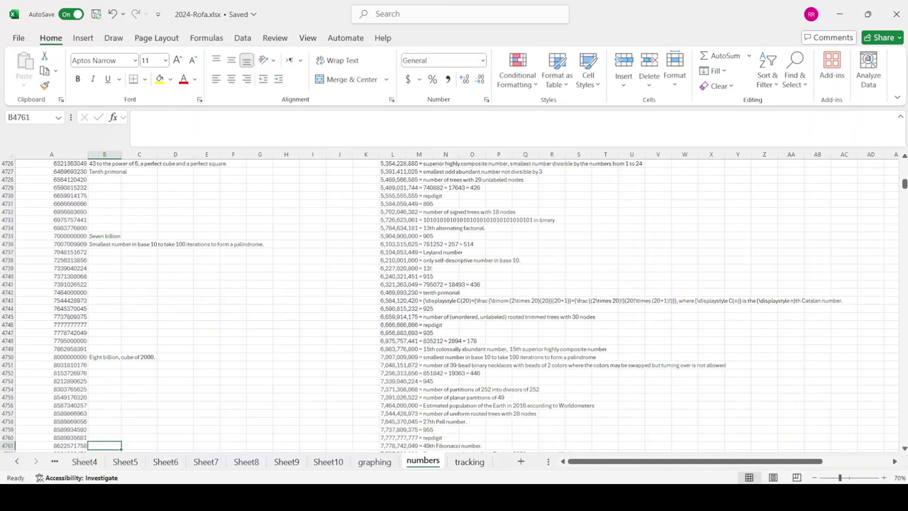
key(Down)
key(Down)
key(Down)
key(Down)
key(Down)
key(Down)
key(Down)
key(Down)
key(Down)
key(Up)
key(Up)
key(Up)
key(Up)
key(Up)
key(Up)
key(Up)
key(Up)
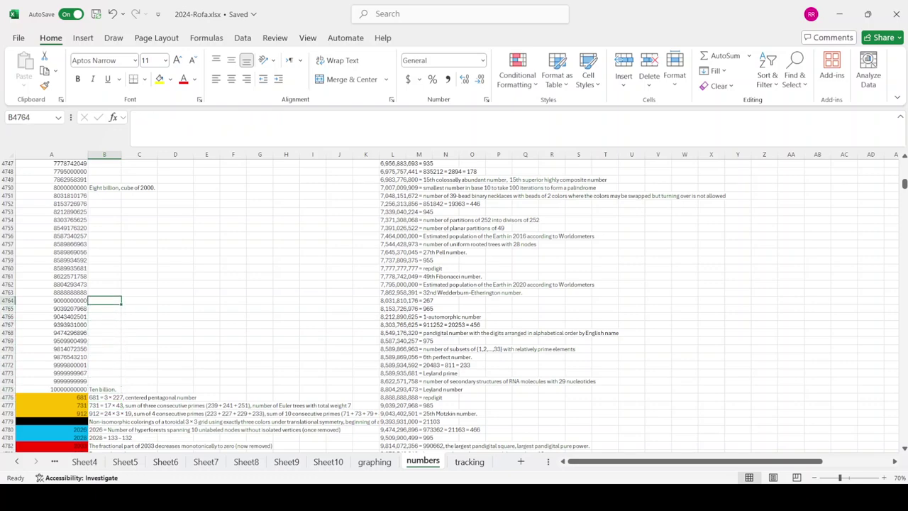
text(Nine thousand.)
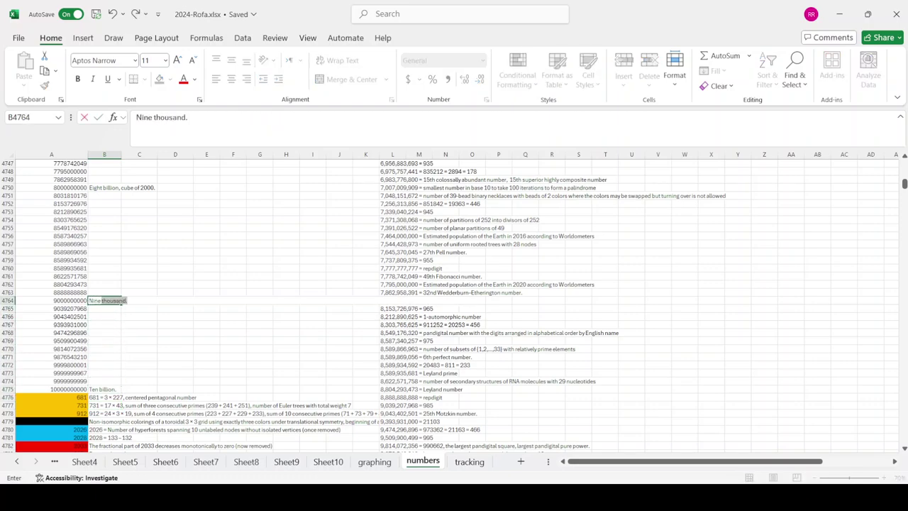
text(bill)
text(.)
key(Return)
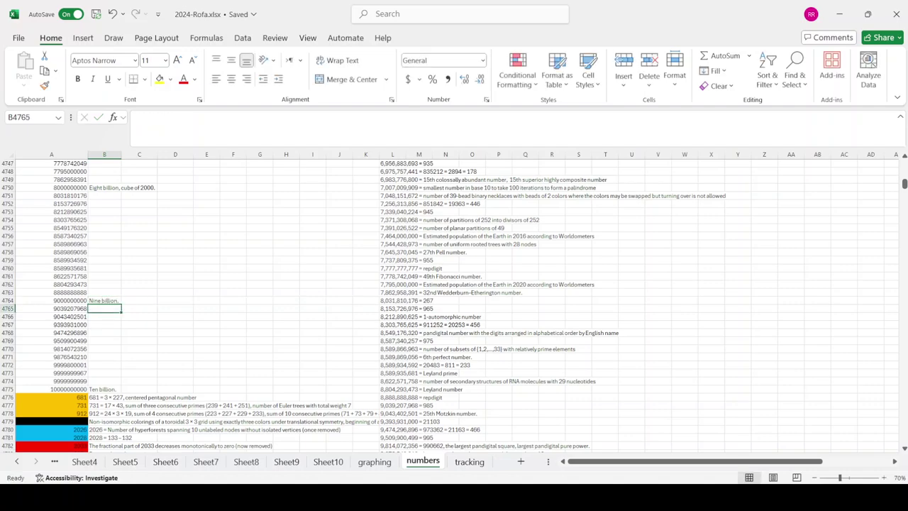
- Move the last column L descriptions into column B beside rows 4751–4774
scroll(454, 305, down, 3)
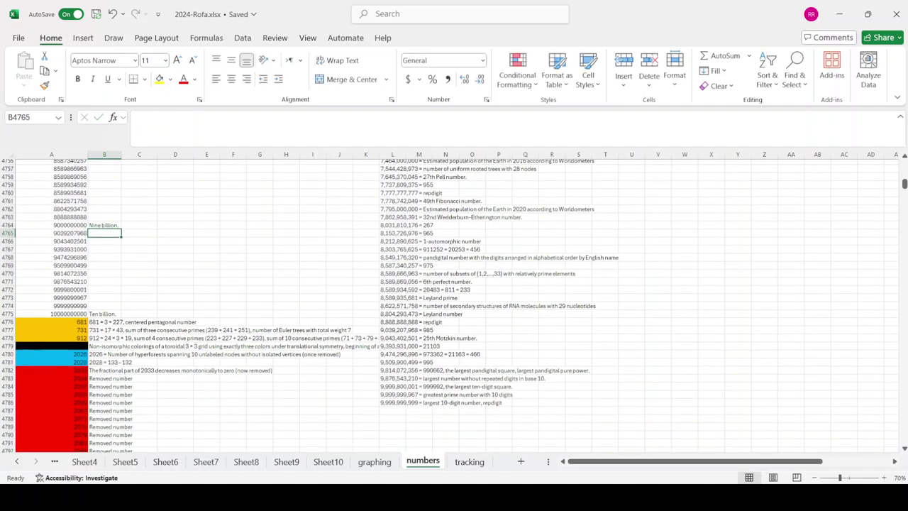
click(392, 395)
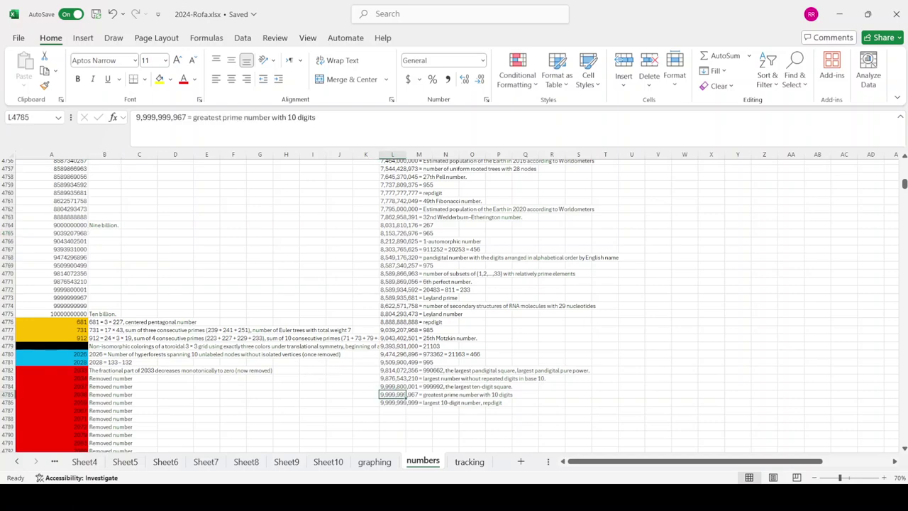
key(Down)
key(shift+Up)
key(shift+Up)
key(shift+Up)
key(shift+Up)
key(shift+Up)
key(shift+Up)
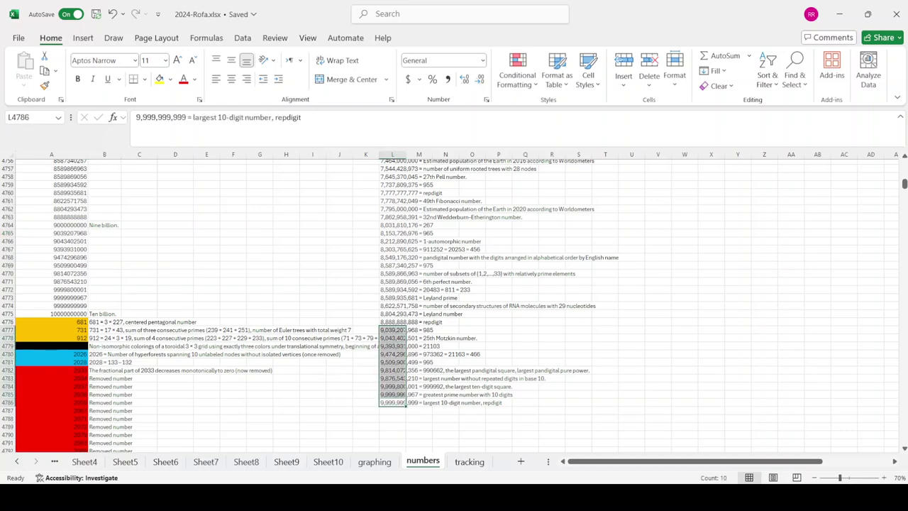
drag(379, 361, 88, 264)
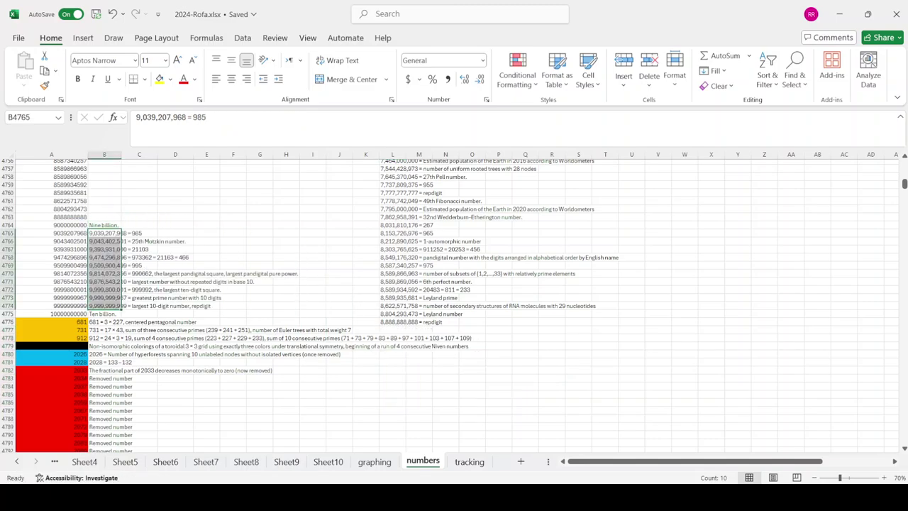
drag(392, 322, 393, 243)
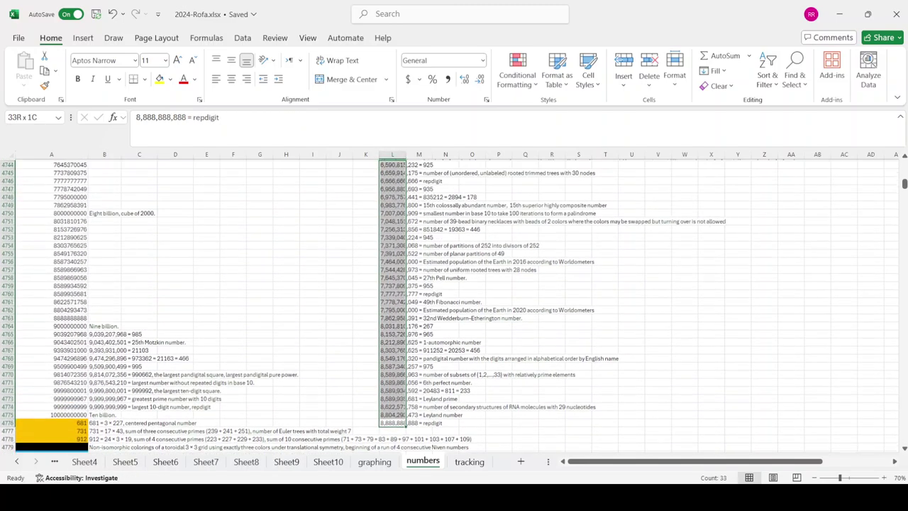
mouse_move(392, 243)
mouse_down()
mouse_move(392, 357)
mouse_move(92, 278)
mouse_up()
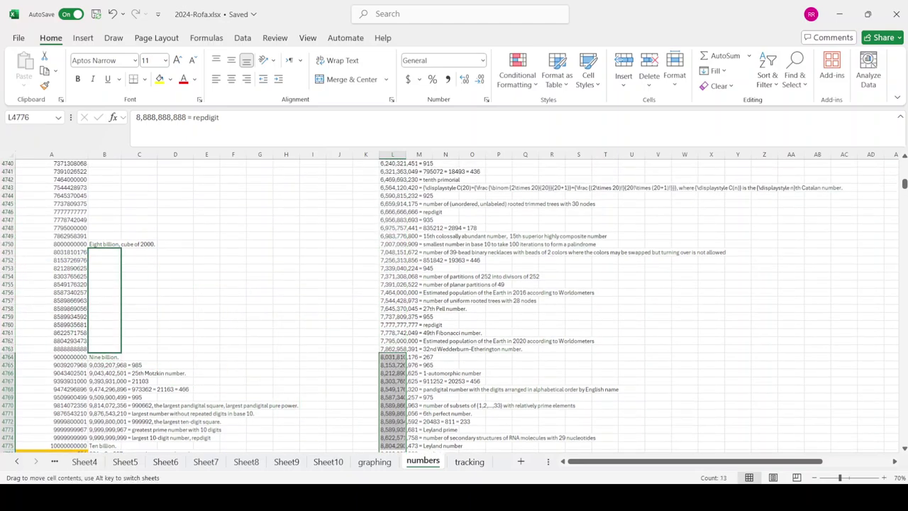
- Delete the duplicate palindrome note in L4750 and move the remaining block into column B
drag(392, 349, 392, 244)
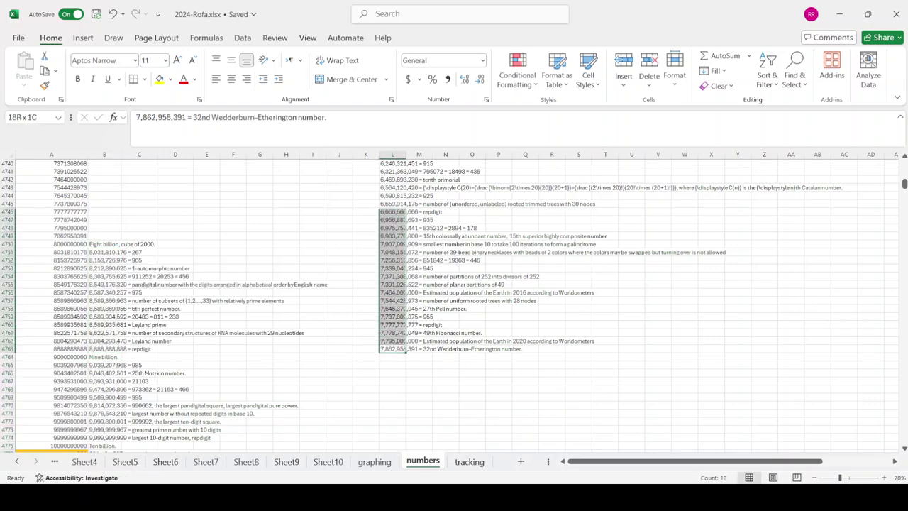
click(401, 244)
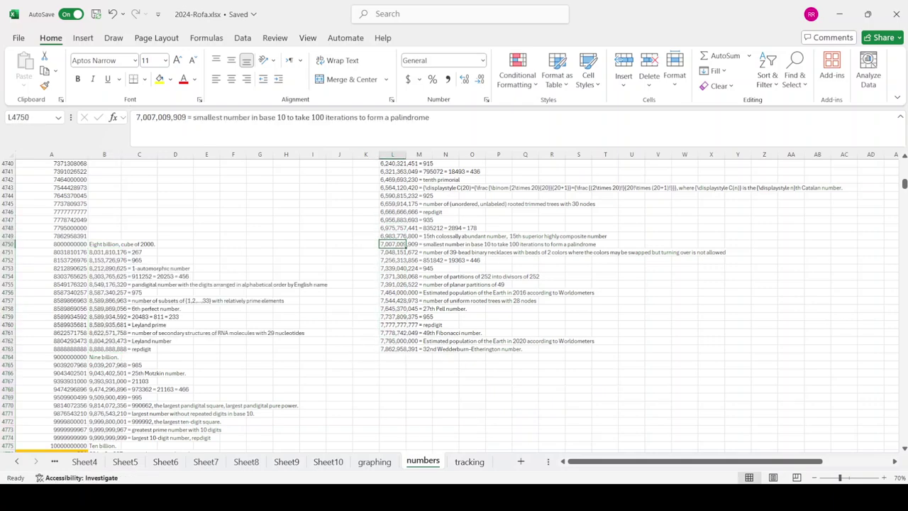
key(Delete)
click(406, 253)
drag(405, 252, 405, 350)
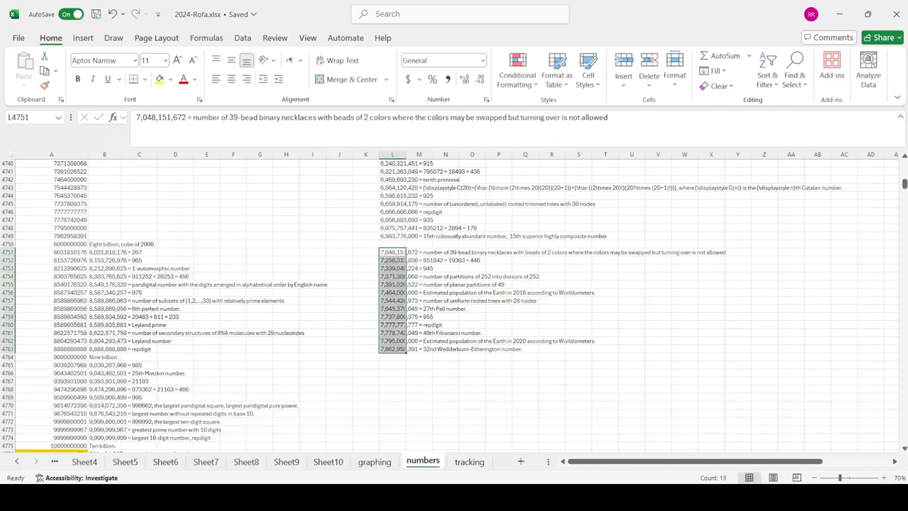
drag(380, 298, 88, 293)
mouse_move(394, 341)
mouse_down()
mouse_move(398, 248)
mouse_move(394, 333)
mouse_move(89, 212)
mouse_up()
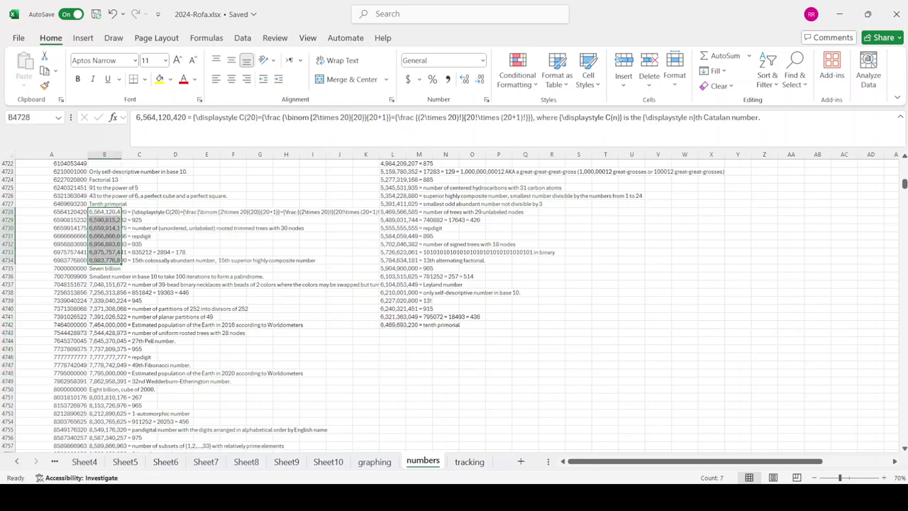
- Clear the leftover descriptions in L4738 through L4742
click(398, 324)
key(Delete)
key(Up)
key(BackSpace)
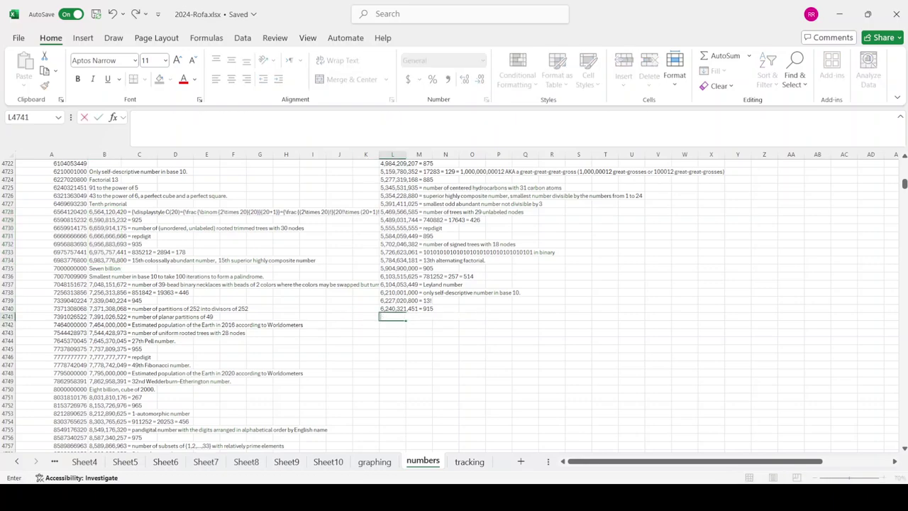
key(Up)
key(BackSpace)
key(Up)
key(BackSpace)
key(Up)
key(BackSpace)
- Move descriptions L4707:L4719 left into column C beside their numbers
key(Left)
key(Up)
key(Up)
key(Up)
key(Up)
key(Up)
key(Up)
key(Up)
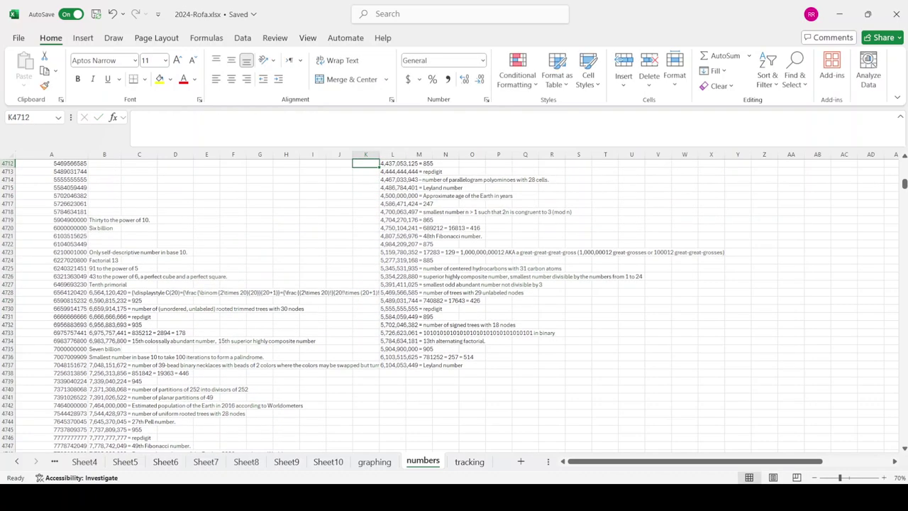
mouse_move(392, 365)
mouse_down()
mouse_move(325, 307)
mouse_move(116, 240)
mouse_up()
mouse_move(392, 348)
mouse_down()
mouse_move(393, 260)
mouse_move(393, 388)
mouse_move(122, 357)
mouse_up()
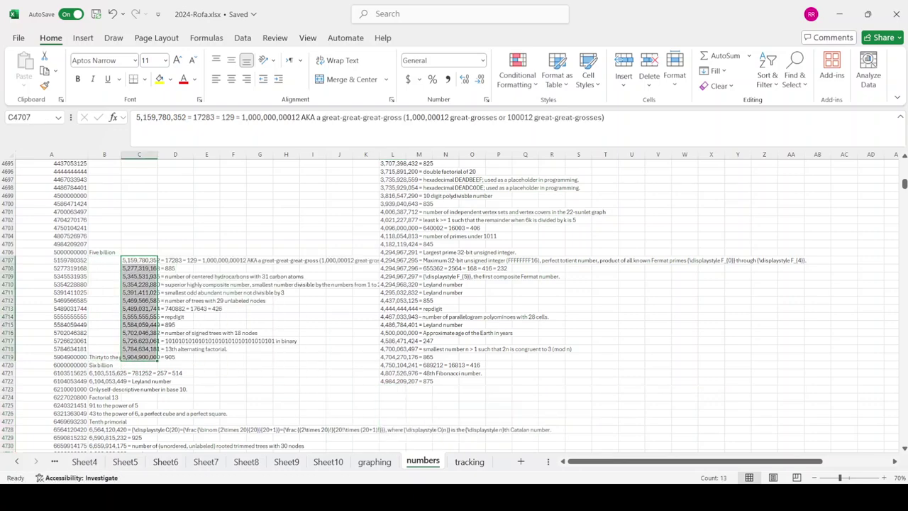
- Move descriptions C4707:C4718 into column B
click(139, 357)
key(Up)
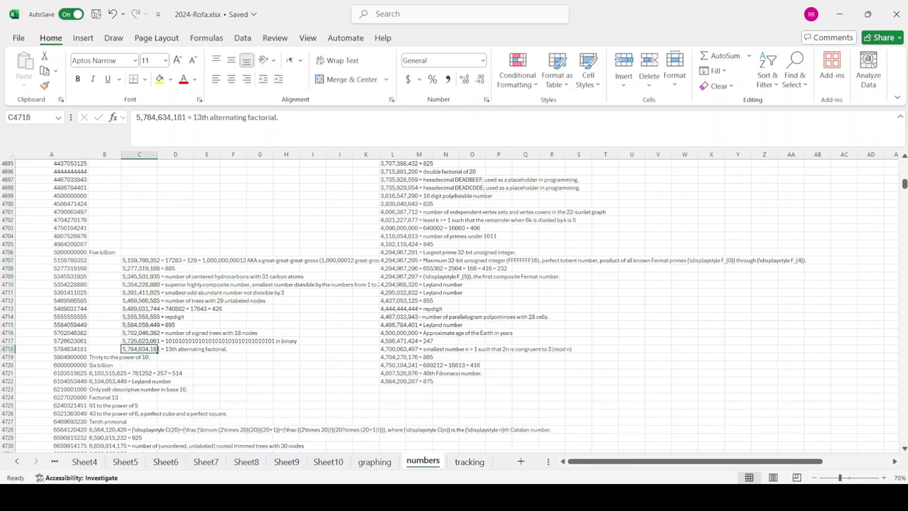
key(ctrl+space)
key(shift+Left)
key(shift+Left)
drag(139, 349, 139, 260)
drag(122, 305, 87, 305)
- Move descriptions L4709:L4722 into C4693:C4706
drag(365, 372, 365, 445)
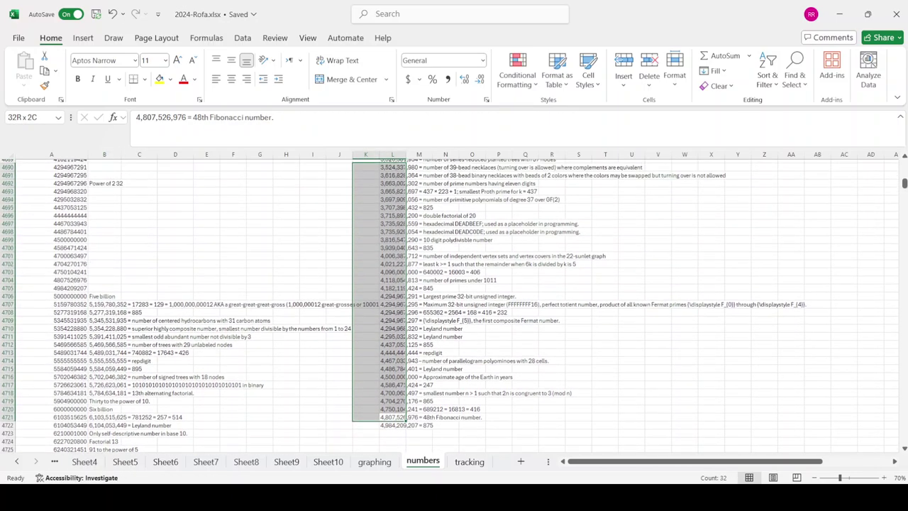
click(393, 452)
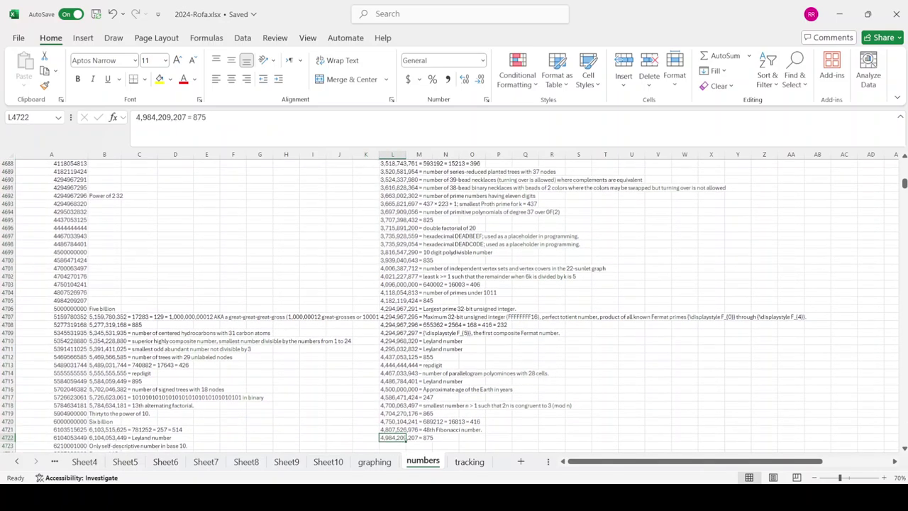
drag(392, 437, 392, 332)
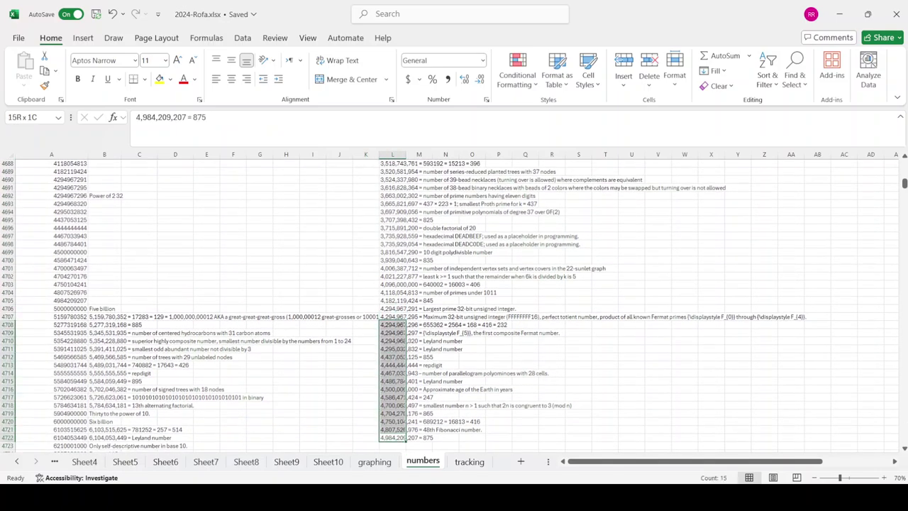
mouse_move(380, 383)
mouse_down()
mouse_move(88, 254)
mouse_move(123, 253)
mouse_up()
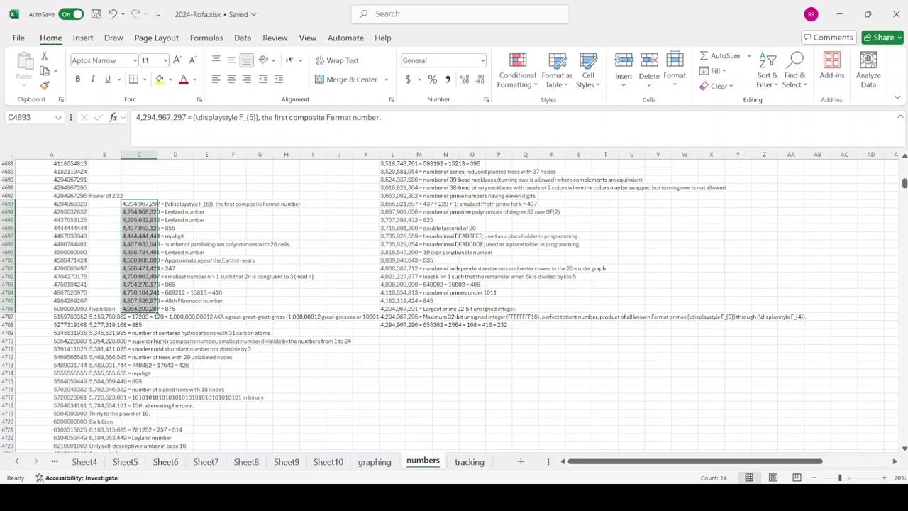
click(9, 204)
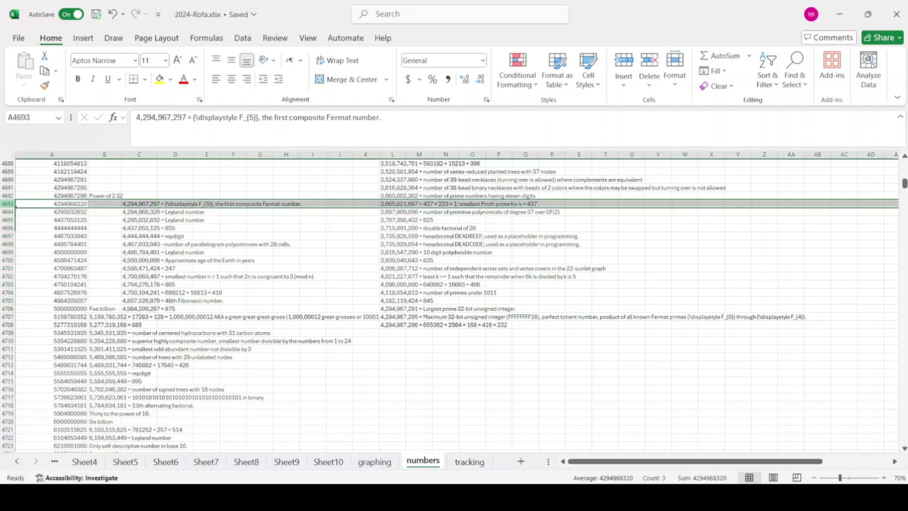
key(ctrl+plus)
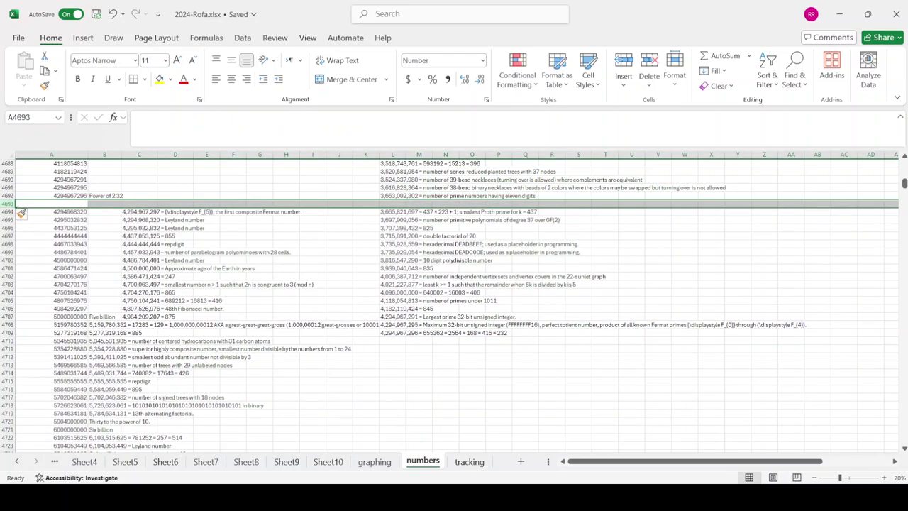
text(4294)
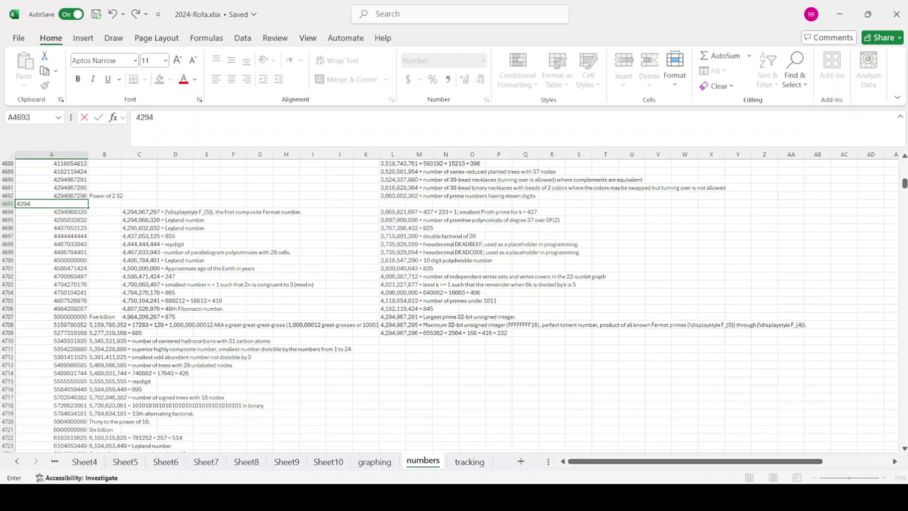
text(9)
text(6)
key(BackSpace)
text(67297)
key(Tab)
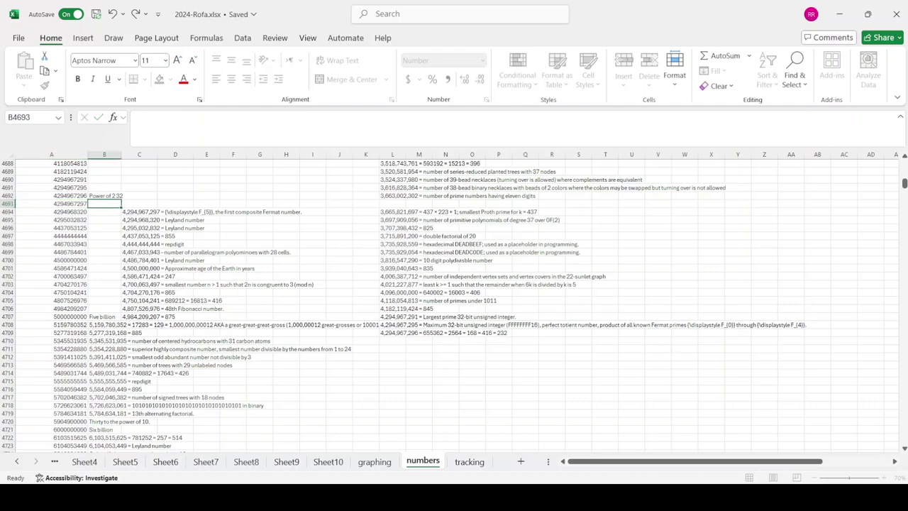
mouse_move(139, 212)
mouse_down()
mouse_move(149, 324)
mouse_move(141, 201)
mouse_up()
click(139, 195)
key(Up)
key(Up)
key(Up)
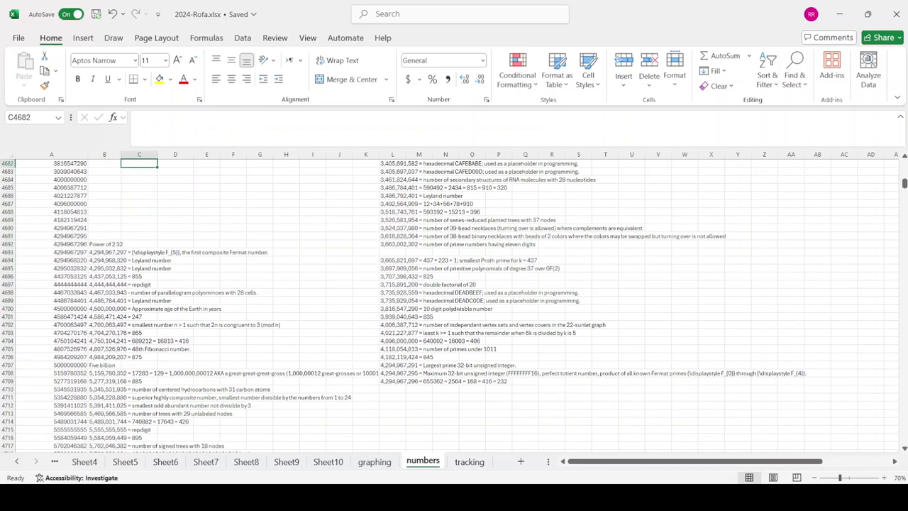
key(Up)
key(Up)
key(Up)
key(Up)
key(Up)
key(Up)
key(Down)
key(Down)
key(Down)
key(Down)
key(Down)
key(Down)
key(Down)
key(Down)
key(Down)
key(Down)
key(Down)
key(Down)
key(Down)
key(Down)
key(Down)
key(Down)
key(Down)
key(Down)
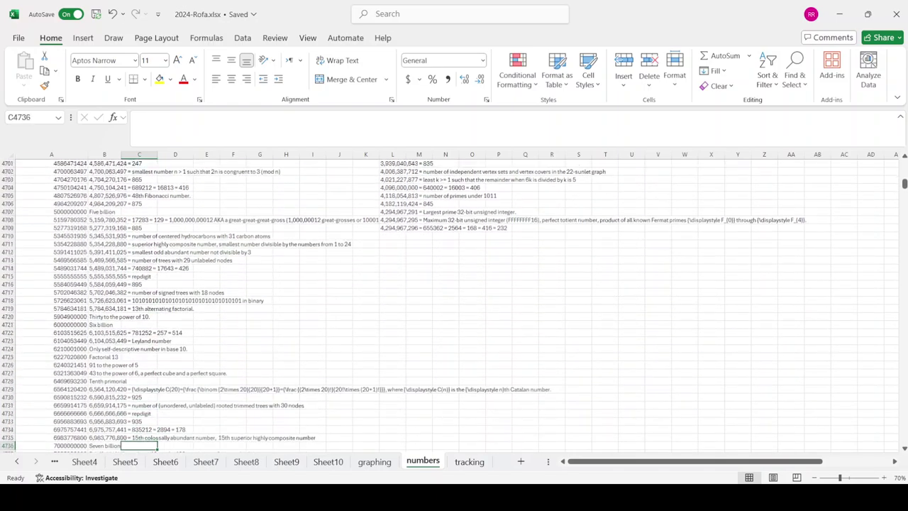
key(Down)
key(Down)
key(Down)
key(Up)
key(Up)
key(Up)
key(Up)
key(Up)
key(Up)
key(Up)
key(Up)
key(Up)
key(Up)
key(Up)
key(Up)
key(Down)
- Move the column L description block into column B, shifting eight descriptions up one row
click(392, 413)
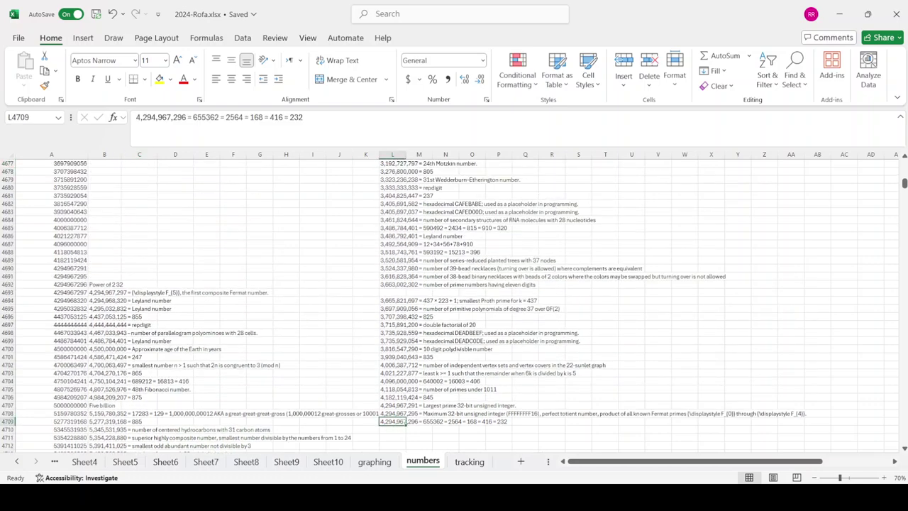
key(ctrl+shift+Up)
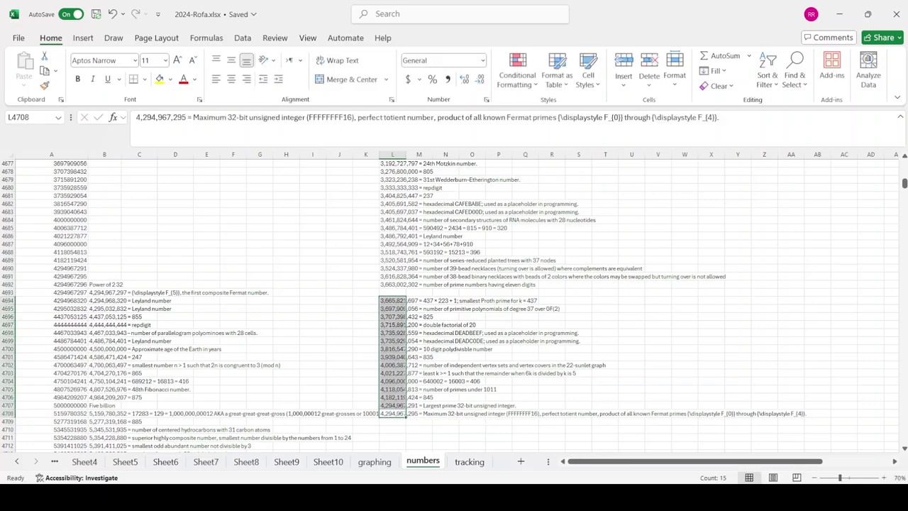
mouse_move(379, 355)
mouse_down()
mouse_move(127, 252)
mouse_move(93, 268)
mouse_move(104, 228)
mouse_up()
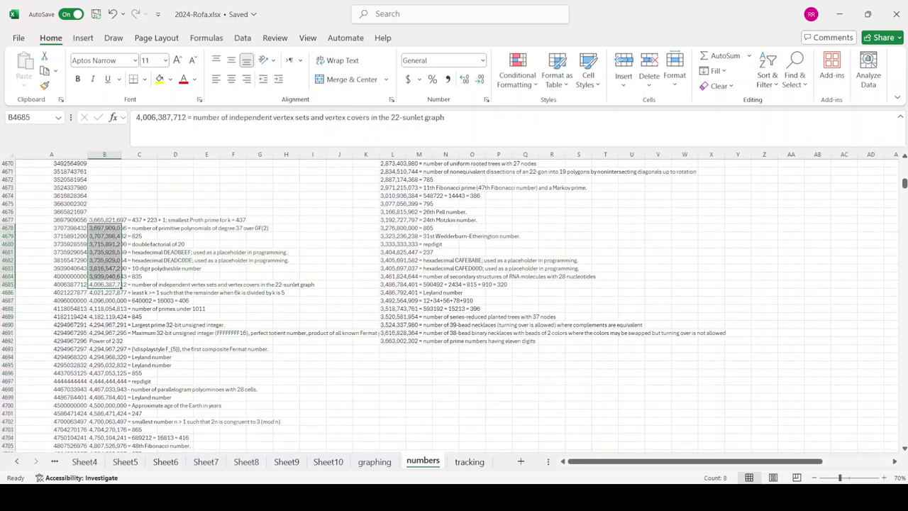
mouse_move(104, 276)
mouse_down()
mouse_move(104, 228)
mouse_move(104, 276)
mouse_move(64, 276)
mouse_up()
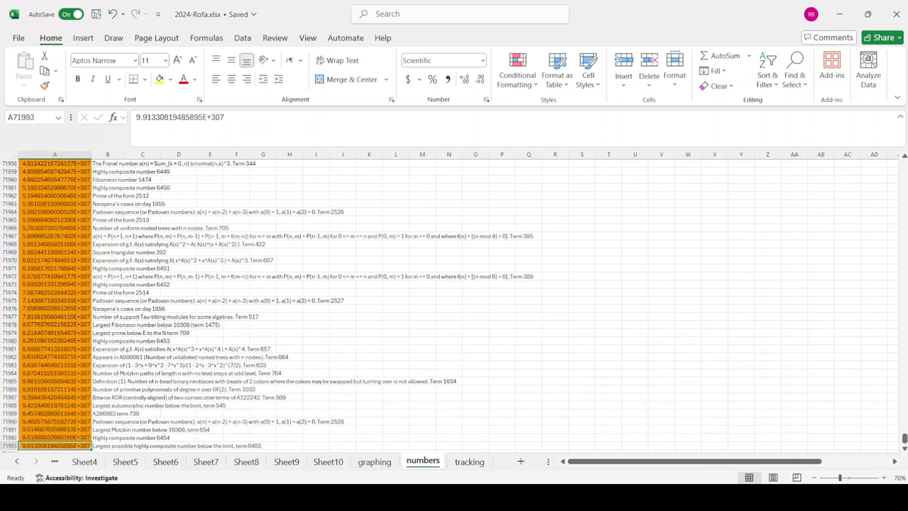
- Go to row 4634, the first row below the existing column B comments
key(ctrl+Up)
key(ctrl+Right)
key(ctrl+Left)
key(Right)
key(Right)
key(Right)
key(Right)
key(ctrl+Down)
key(ctrl+Left)
key(ctrl+Up)
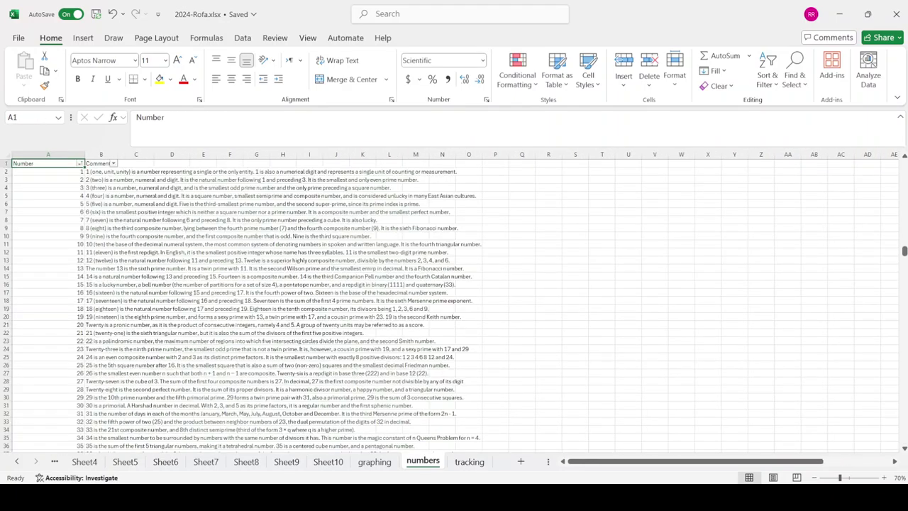
key(Right)
key(ctrl+Down)
key(Down)
key(Down)
key(Down)
key(Down)
key(Down)
key(Down)
key(Down)
key(Down)
key(Down)
key(Down)
key(Down)
- Move descriptions L4652:L4673 into column B starting at B4635
click(418, 357)
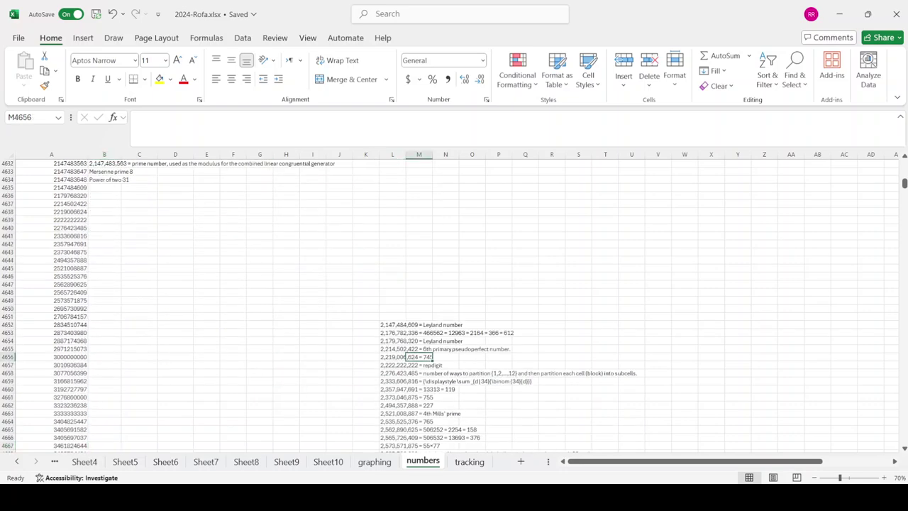
key(Left)
key(ctrl+a)
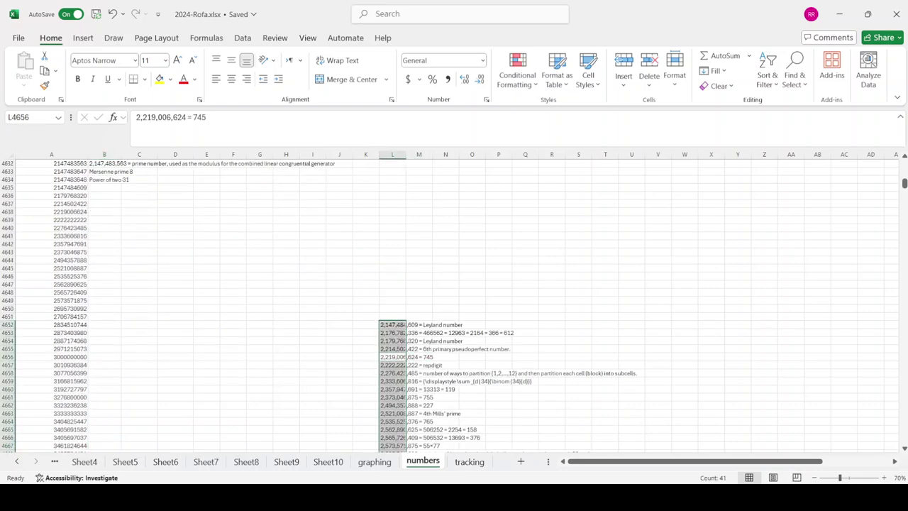
mouse_move(393, 357)
mouse_down()
mouse_move(365, 333)
mouse_move(419, 349)
mouse_up()
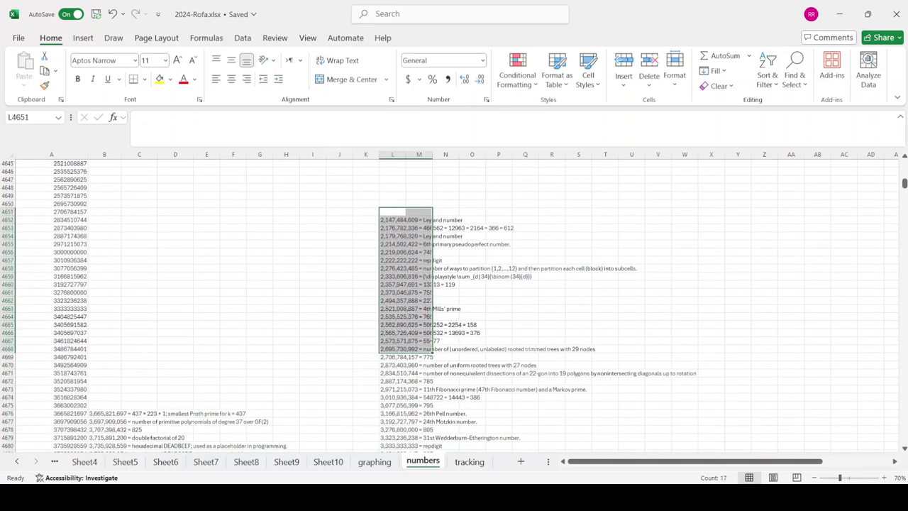
drag(392, 220, 392, 364)
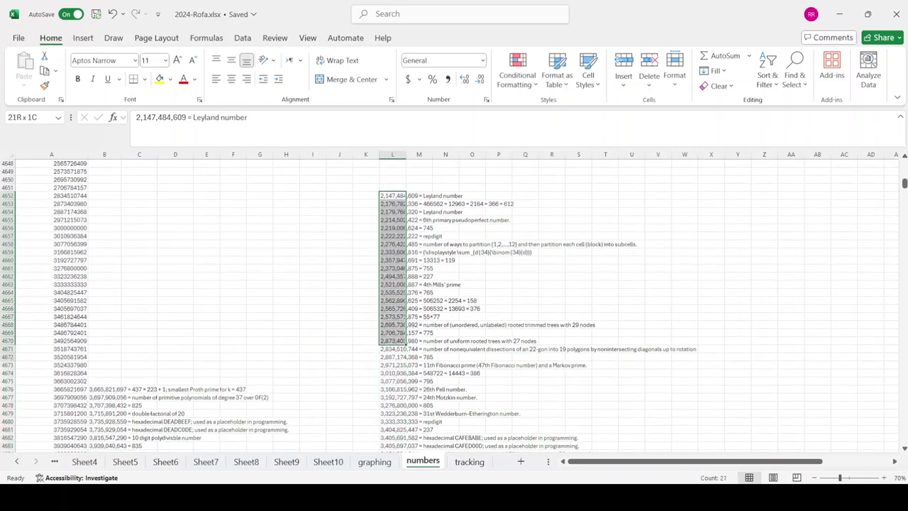
mouse_move(392, 364)
mouse_down()
mouse_move(392, 373)
mouse_move(122, 259)
mouse_move(87, 268)
mouse_up()
scroll(454, 305, up, 2)
scroll(454, 305, up, 1)
key(Down)
key(Down)
key(Down)
key(Down)
key(Down)
key(Down)
key(Down)
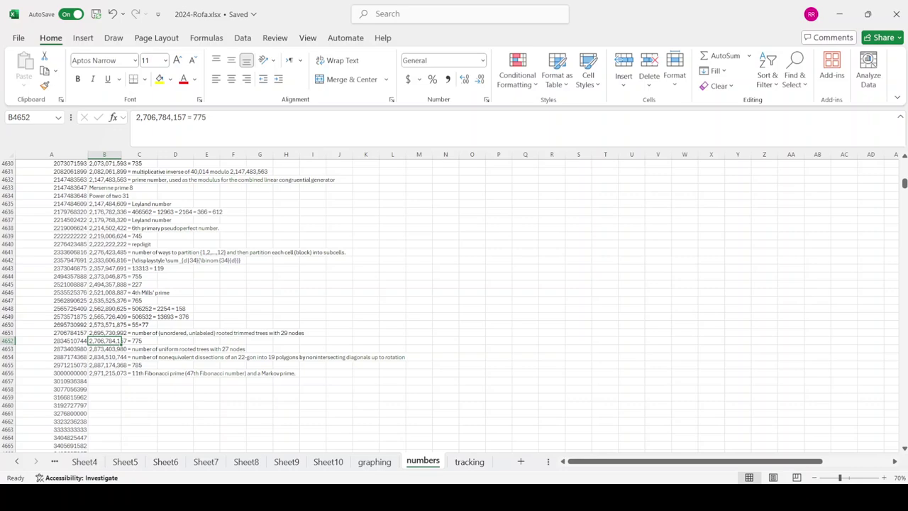
click(151, 220)
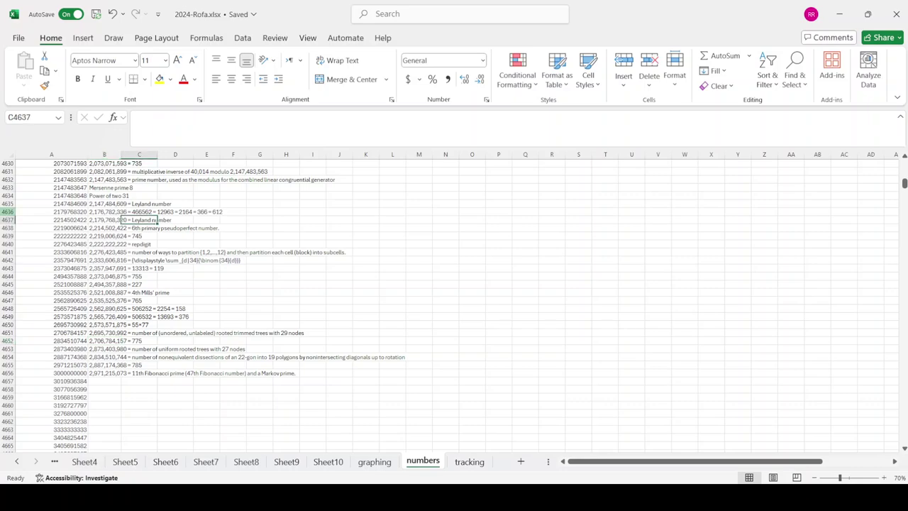
click(7, 211)
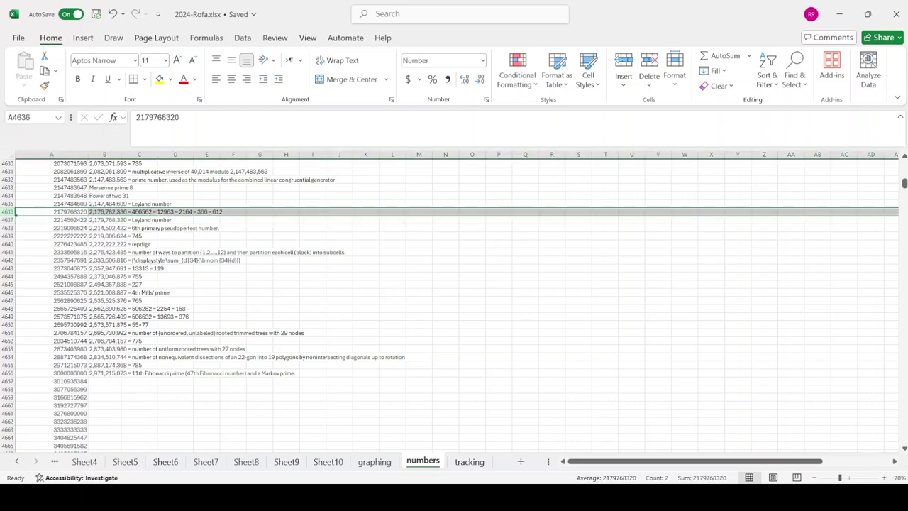
key(ctrl+shift+plus)
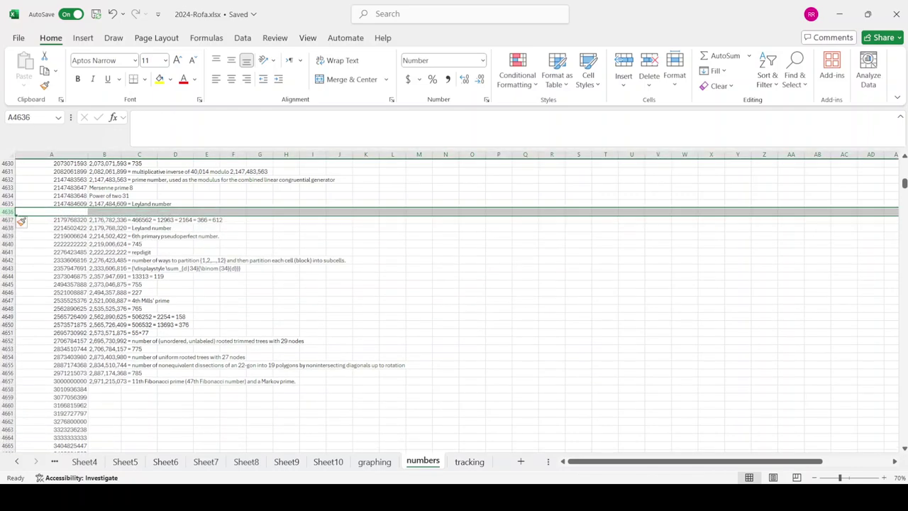
click(51, 211)
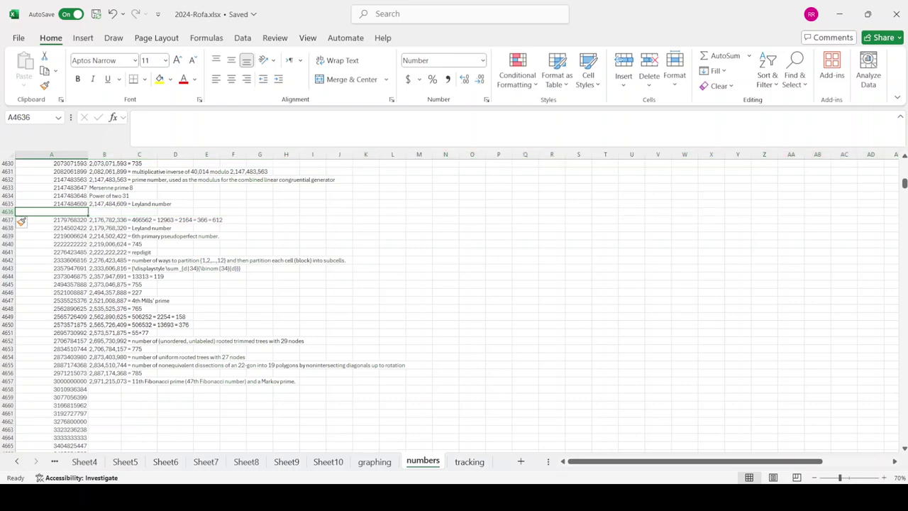
text(2176782336)
key(Up)
click(121, 220)
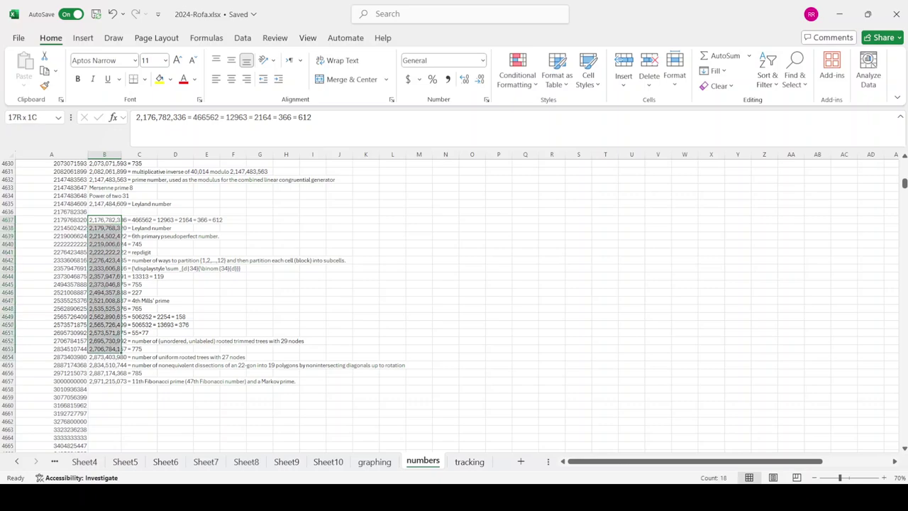
- Shift B4637:B4657 up one row and move L4675:L4693 to start at B4658
mouse_move(120, 220)
mouse_down()
mouse_move(120, 384)
mouse_move(121, 376)
mouse_up()
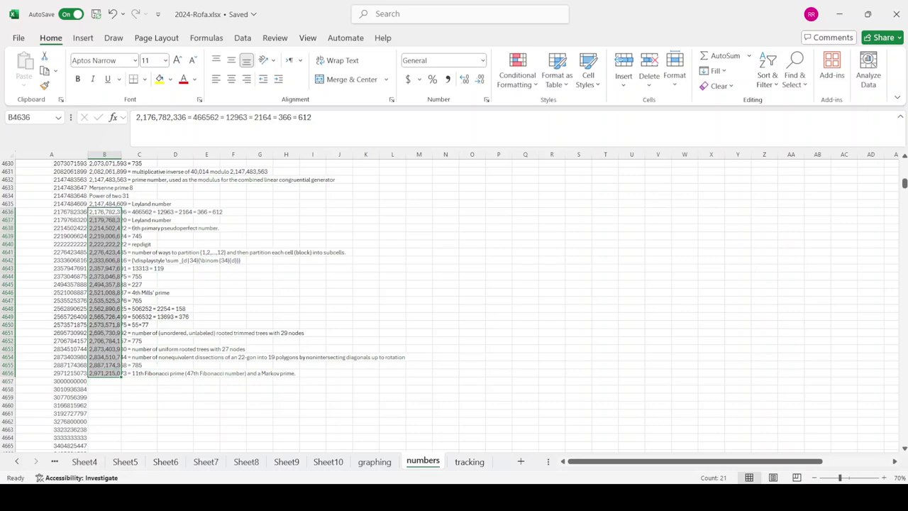
key(Left)
key(Right)
key(Down)
key(Down)
key(Down)
key(Down)
key(Down)
key(Down)
key(Down)
key(ctrl+v)
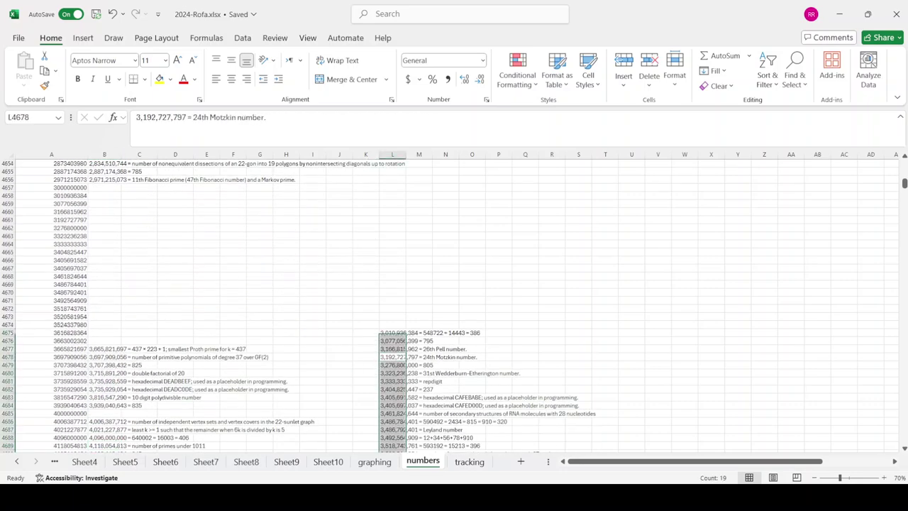
drag(380, 383, 92, 246)
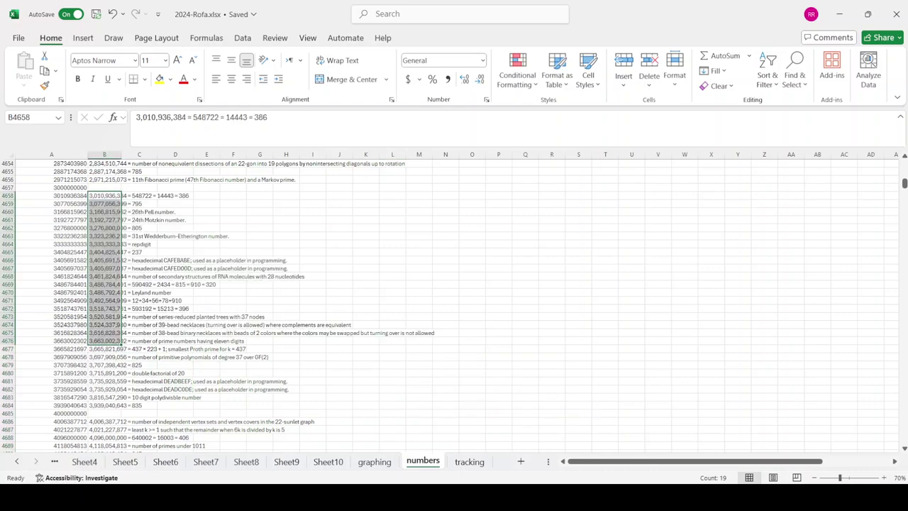
- Add the comments 'Three billion' in B4657 and 'Four billion' in B4685
key(Up)
text(T)
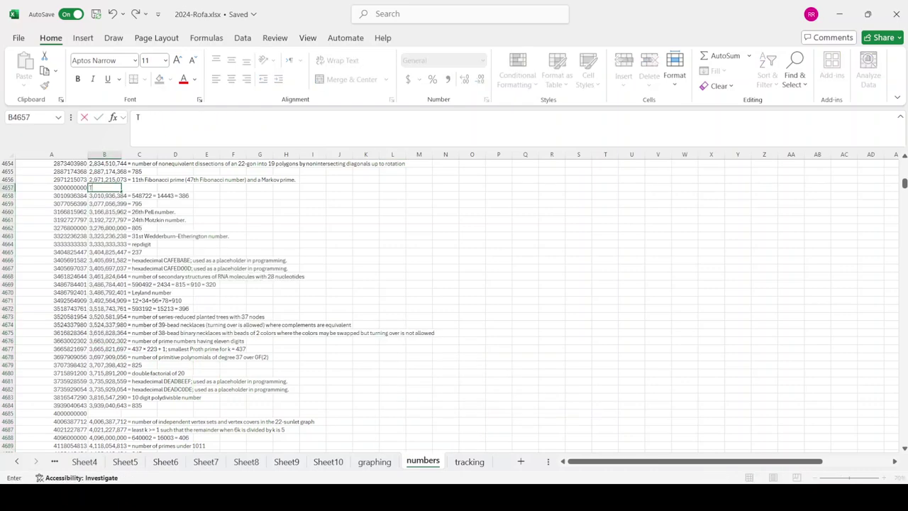
text(hree billion)
key(Return)
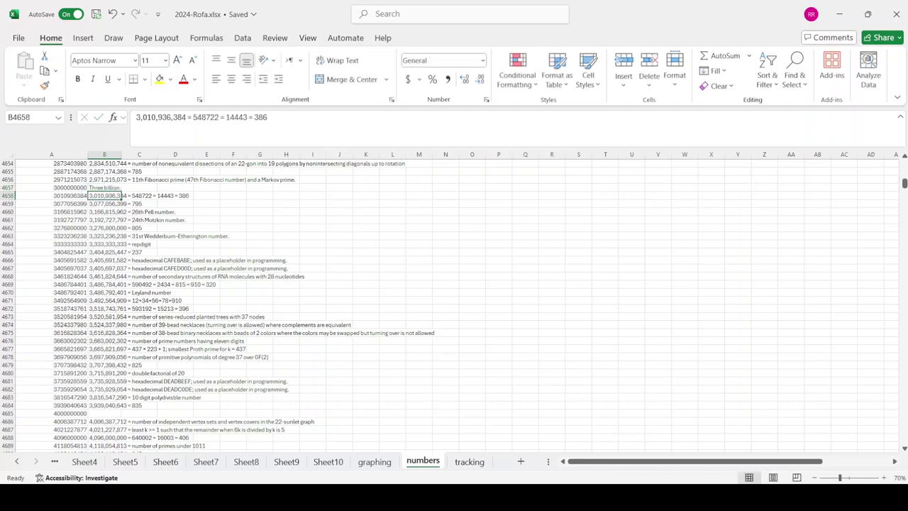
key(ctrl+Down)
key(Down)
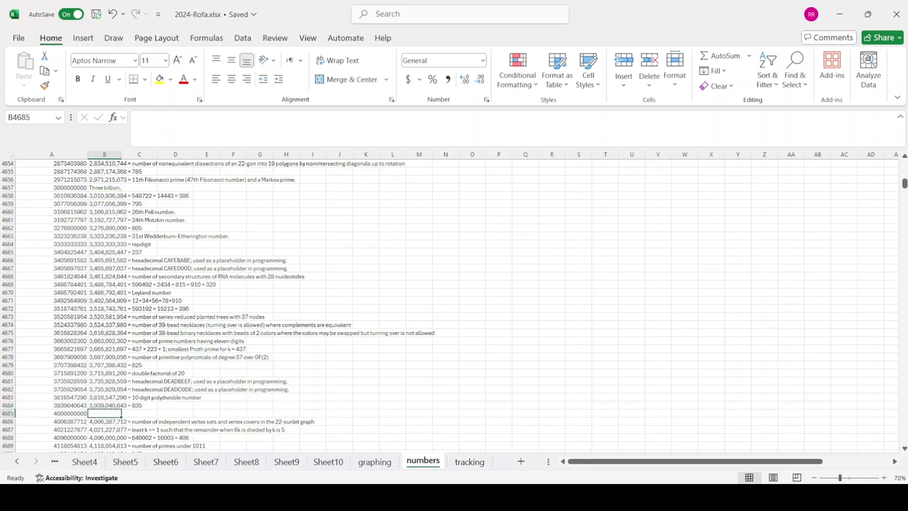
text(Four billion)
key(Return)
key(Down)
key(ctrl+Up)
key(ctrl+Up)
key(ctrl+Down)
key(ctrl+Down)
key(ctrl+Down)
key(ctrl+Down)
key(ctrl+Down)
key(ctrl+Down)
key(ctrl+Down)
key(ctrl+Down)
key(ctrl+Down)
key(ctrl+Down)
key(ctrl+Down)
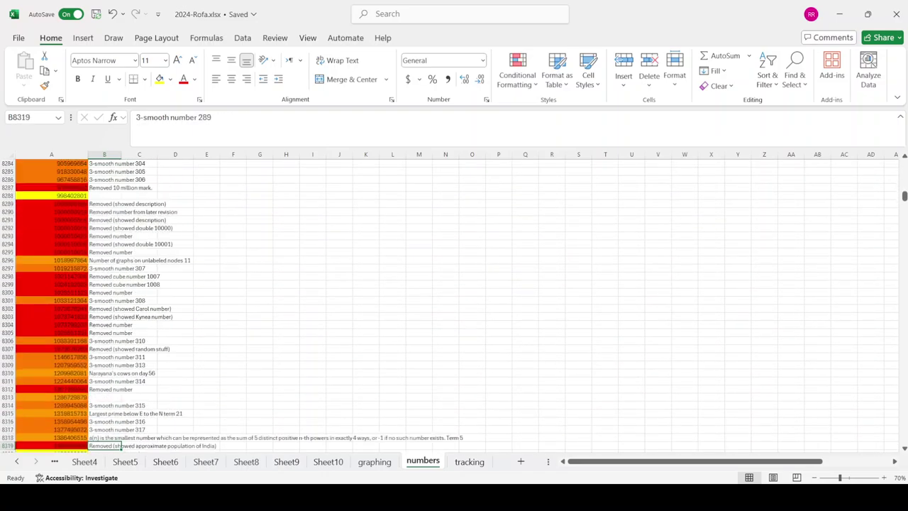
key(ctrl+Down)
key(ctrl+Down)
key(ctrl+Home)
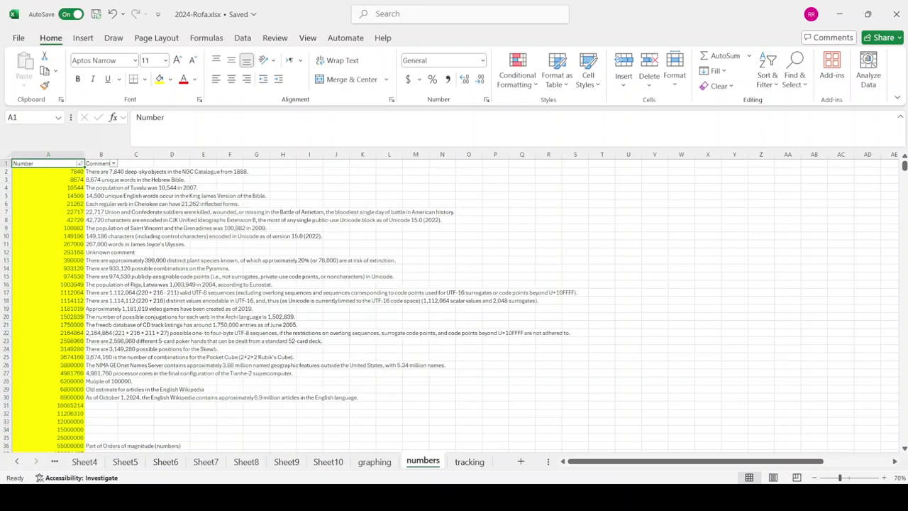
drag(101, 405, 101, 450)
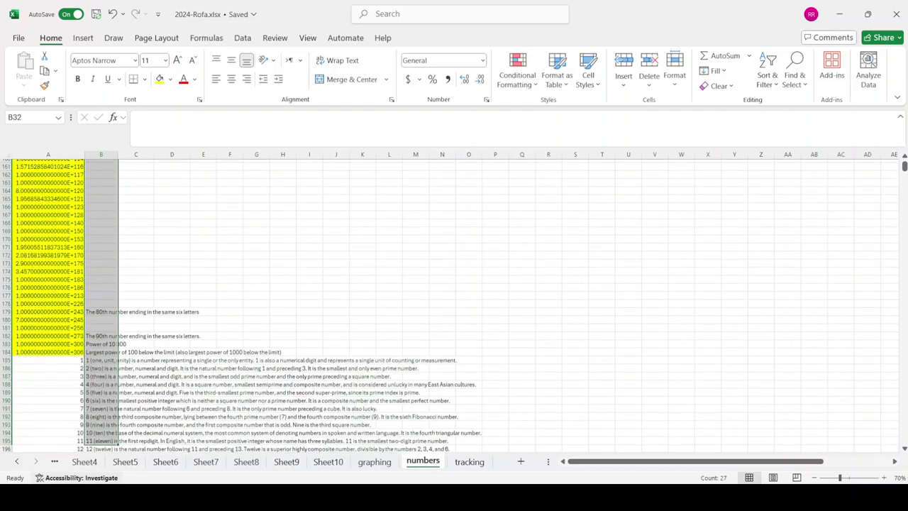
click(171, 300)
key(Down)
key(Down)
key(Down)
key(Home)
key(ctrl+Home)
key(Right)
key(ctrl+Down)
key(Down)
key(Down)
key(Down)
key(Down)
key(Down)
key(Down)
key(Down)
key(Down)
key(Down)
key(Down)
click(203, 163)
key(Up)
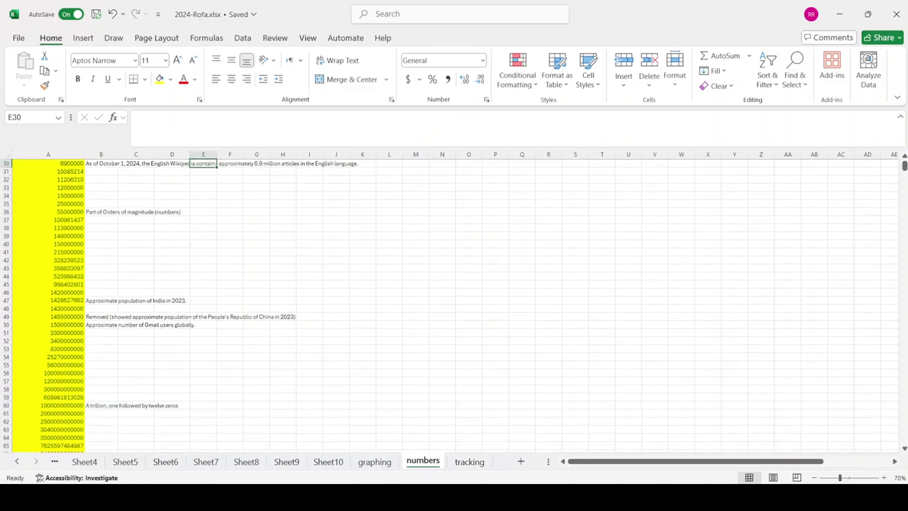